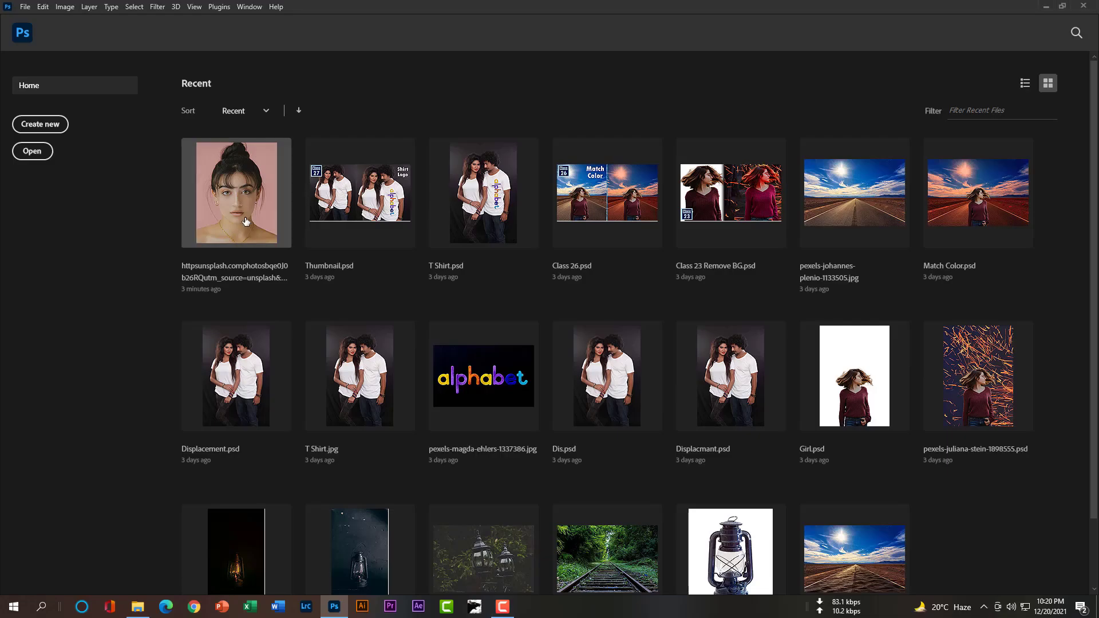
- Open the pink portrait, duplicate the background layer, and select the woman with Select Subject
left_click(245, 222)
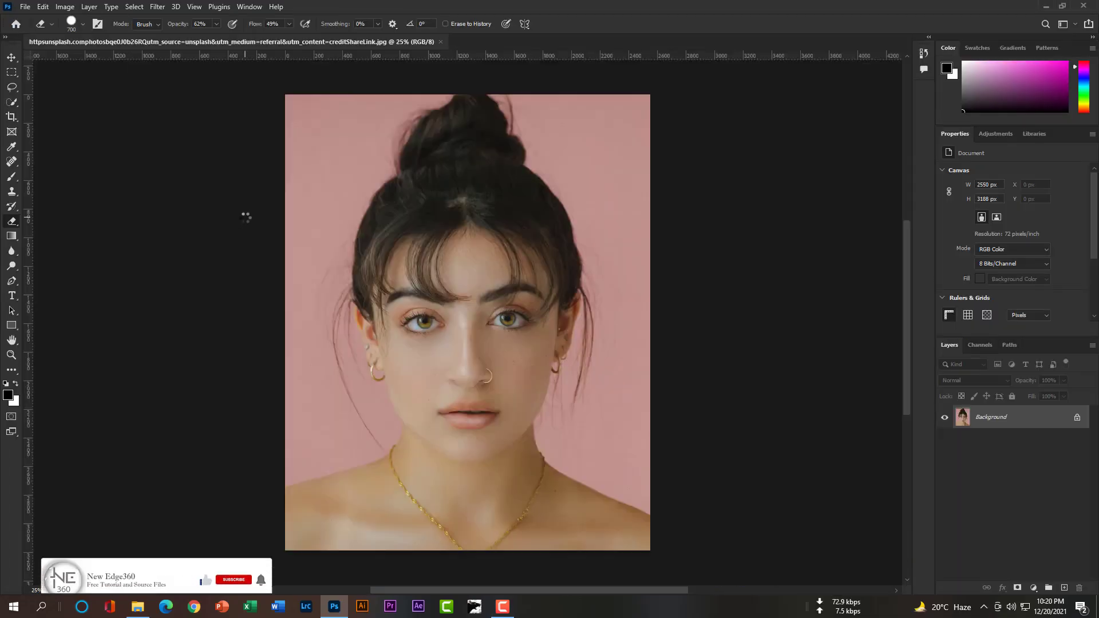
key("ctrl+j")
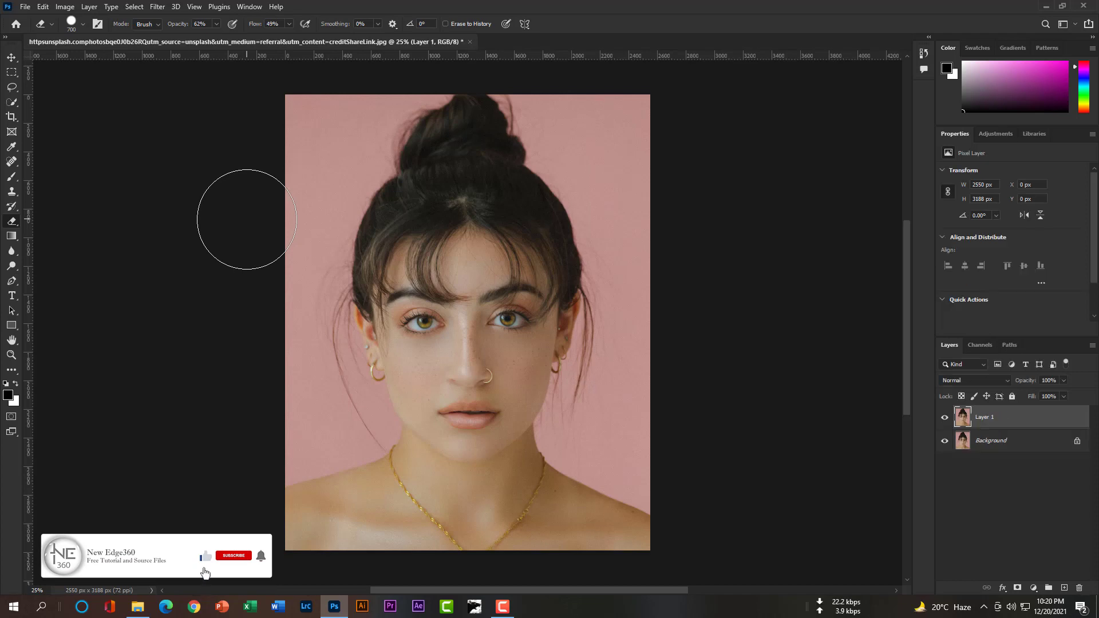
left_click(11, 102)
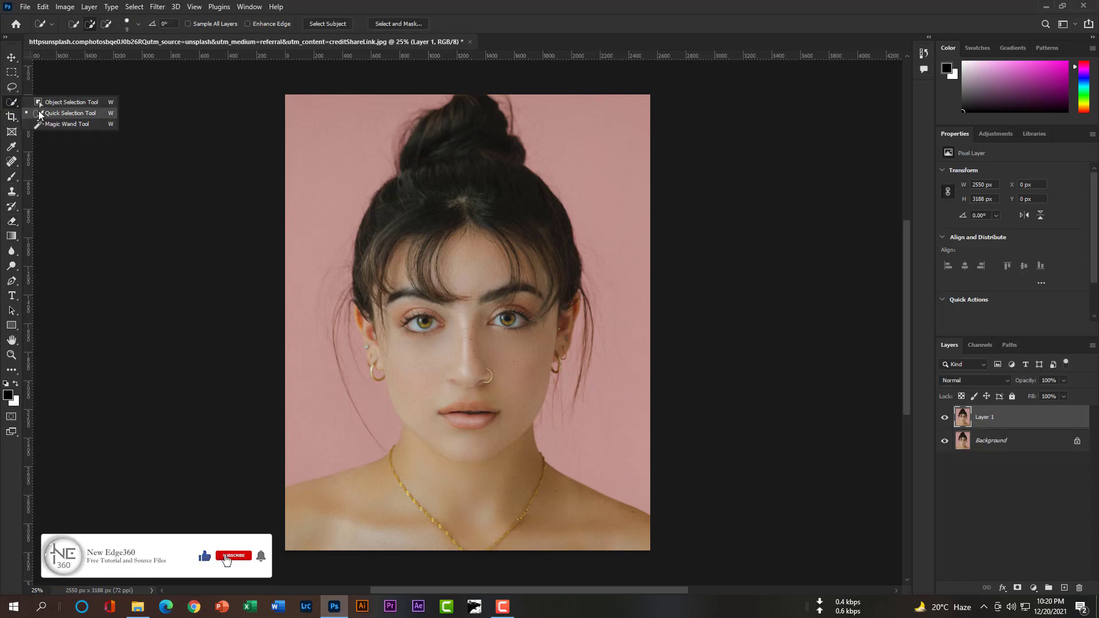
left_click(63, 112)
left_click(326, 26)
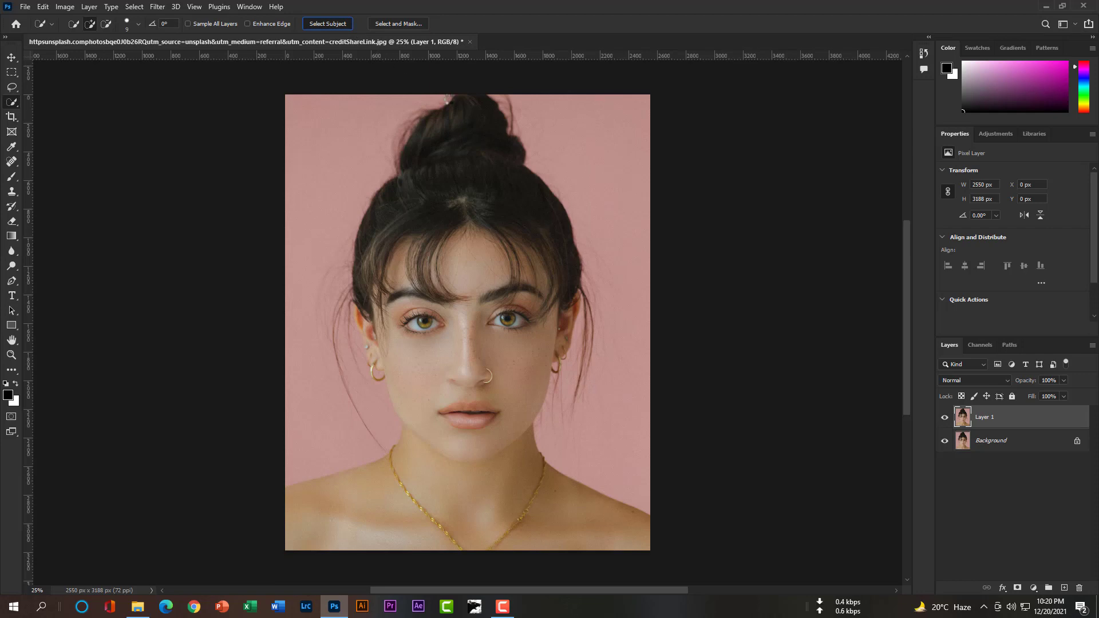
- Save the woman's selection as a channel named 'Face'
right_click(475, 245)
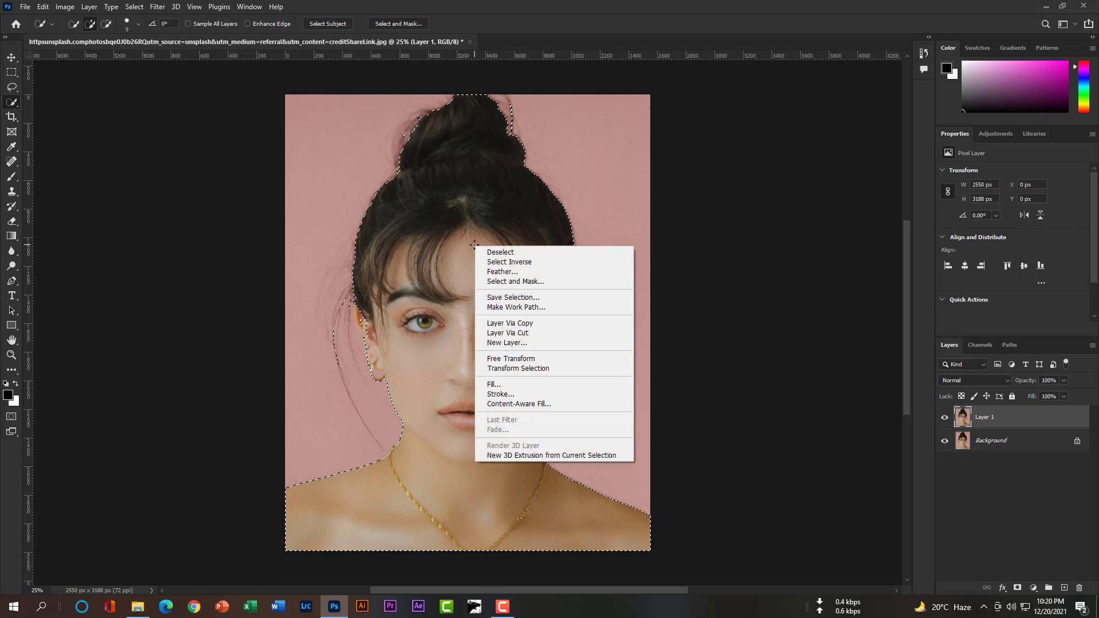
left_click(517, 296)
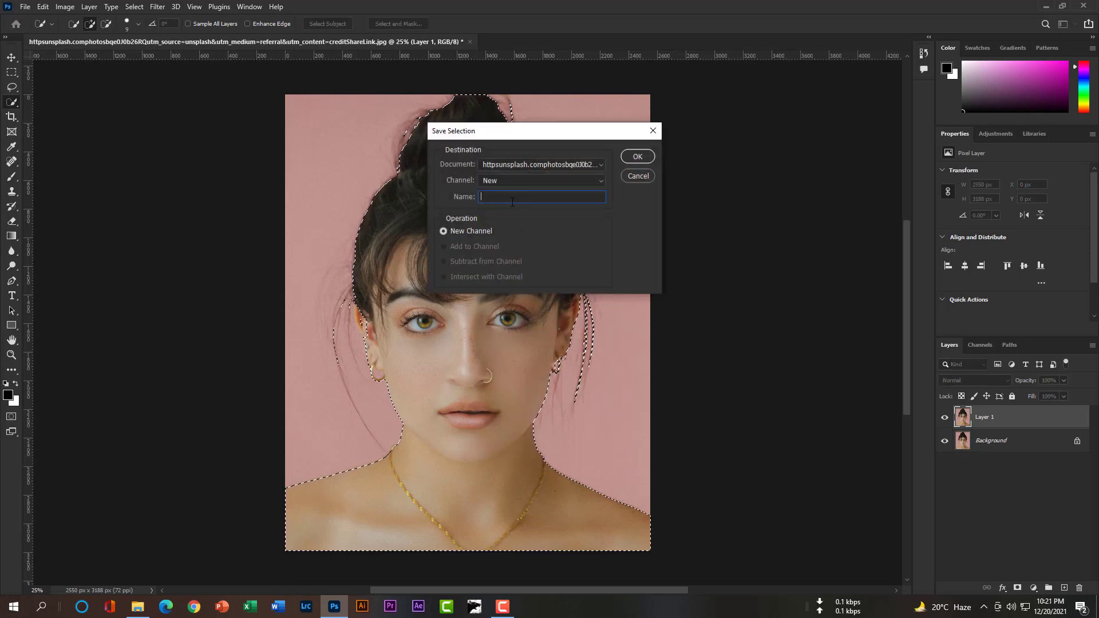
type("Face")
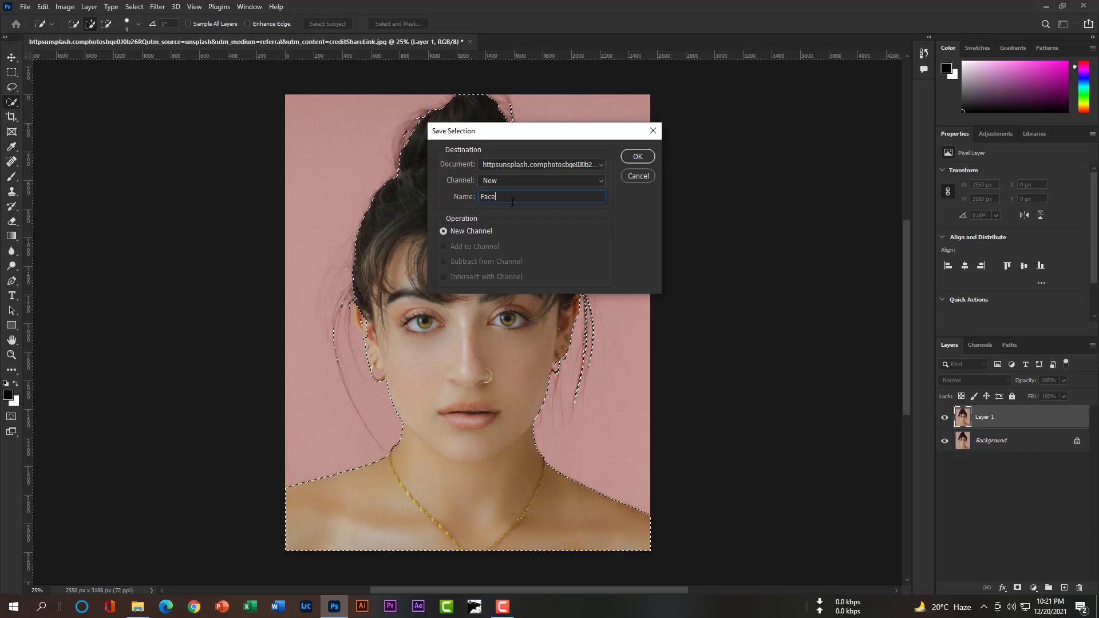
left_click(638, 157)
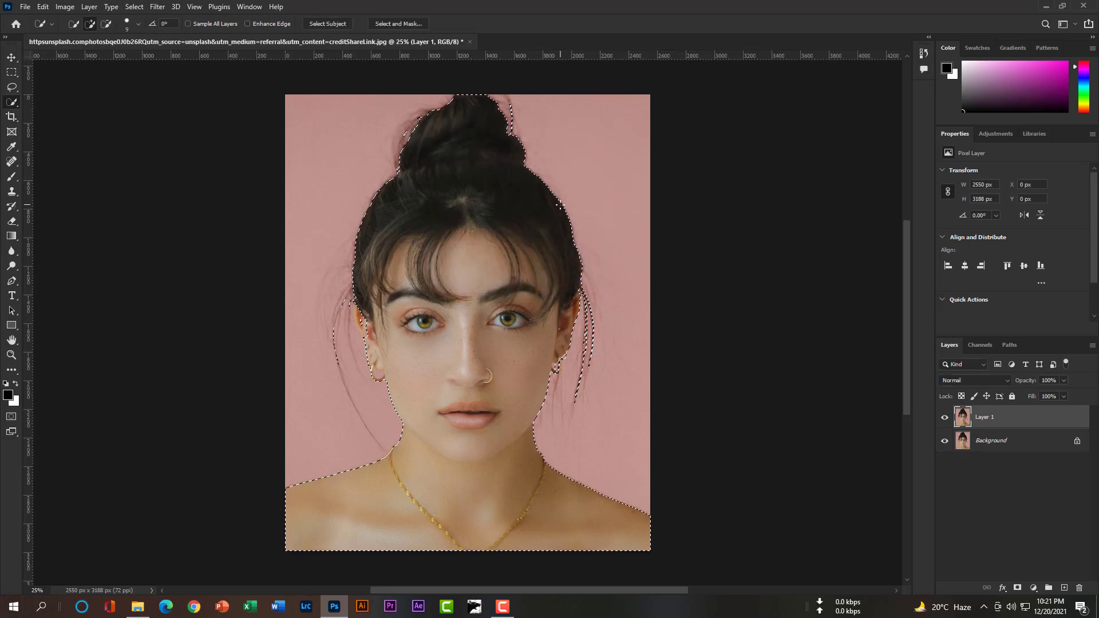
- Copy the selected woman to a new layer and place Soil.jpg onto the portrait
key("ctrl+j")
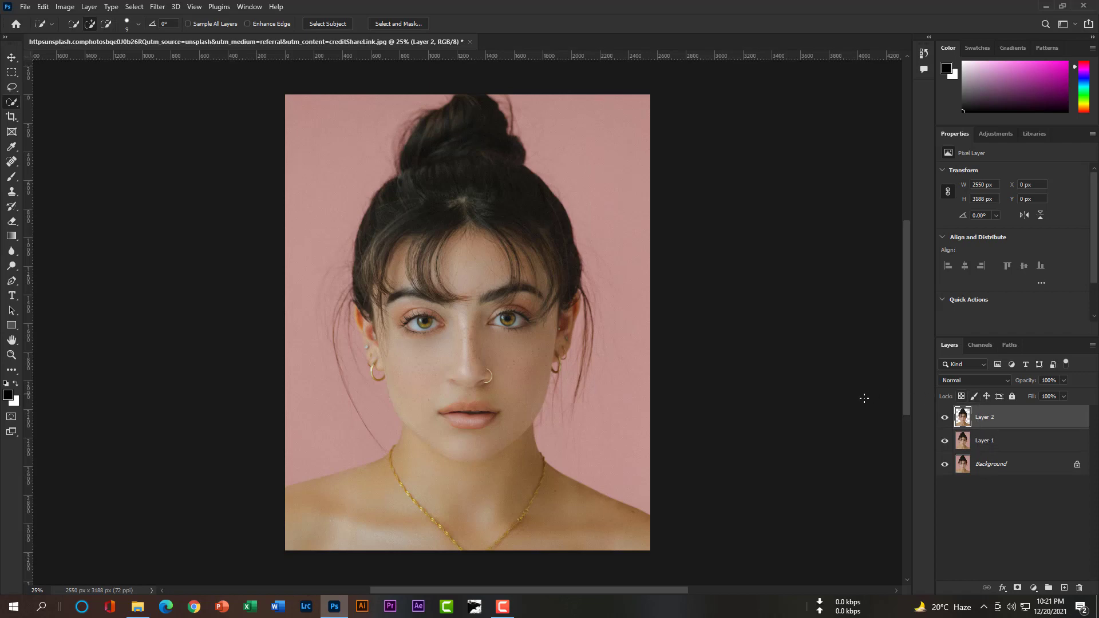
left_click(139, 607)
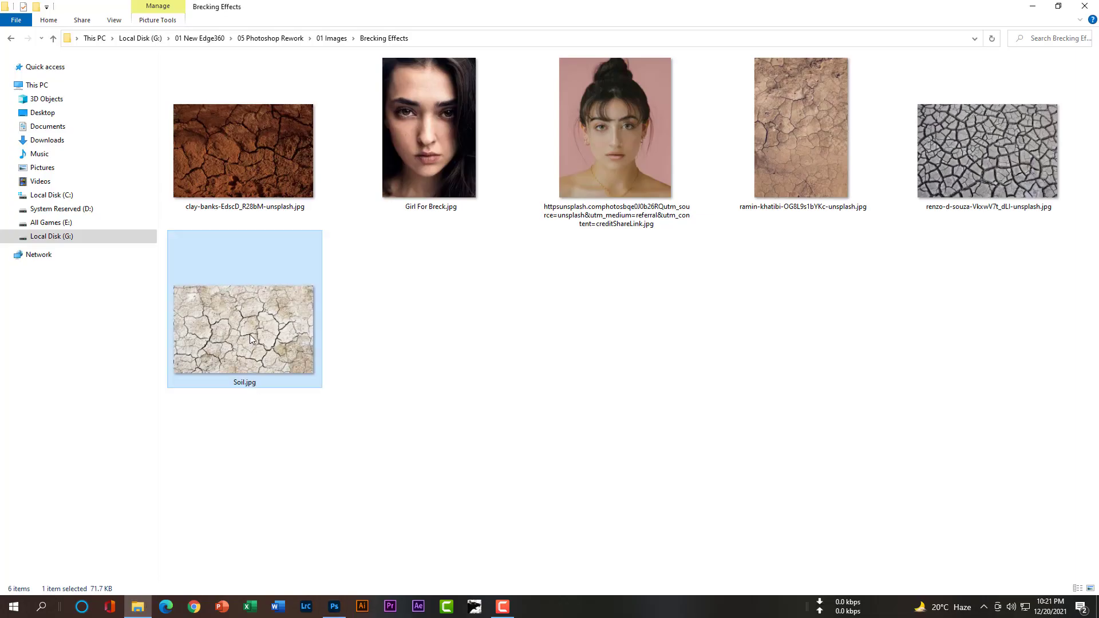
left_click_drag(260, 322, 487, 407)
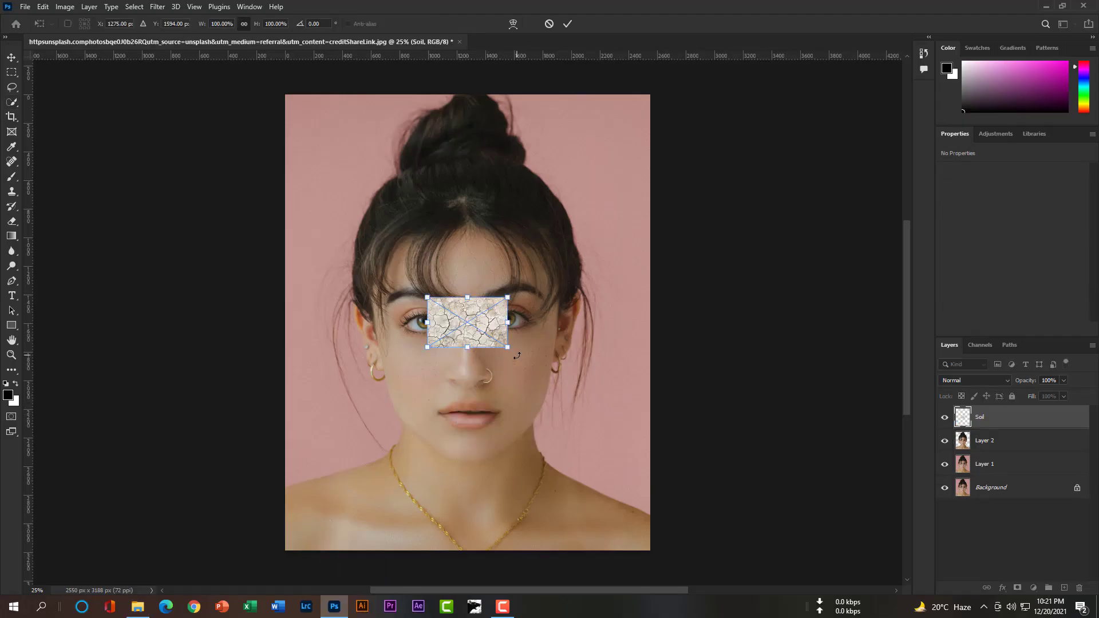
- Enlarge the placed Soil texture and rotate it 90°
left_click_drag(507, 346, 803, 531)
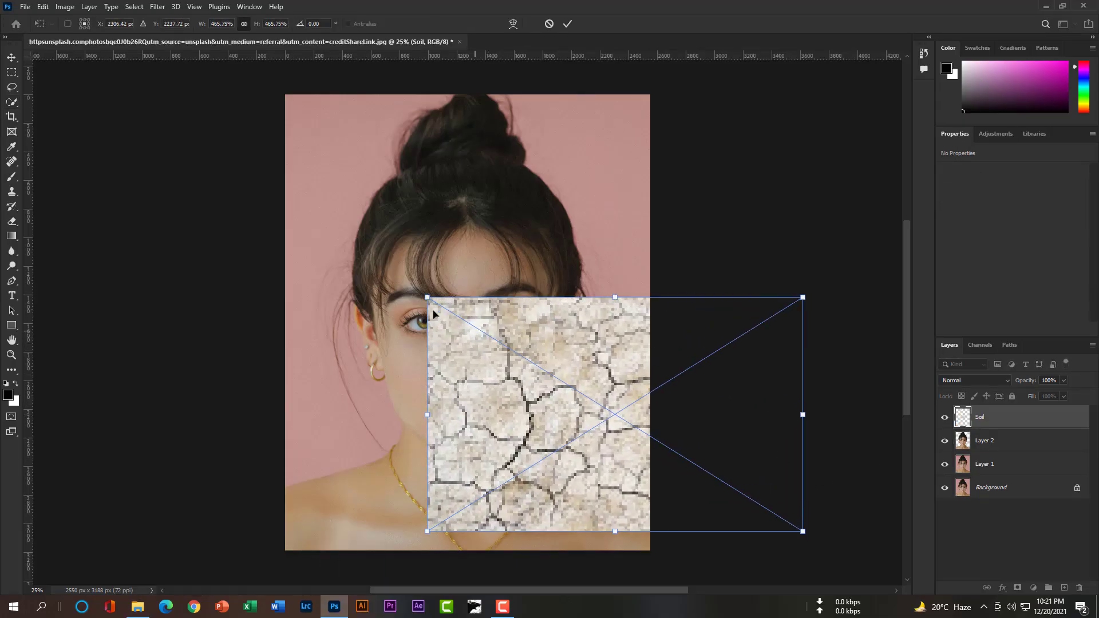
left_click_drag(428, 299, 225, 172)
left_click_drag(819, 541, 343, 401)
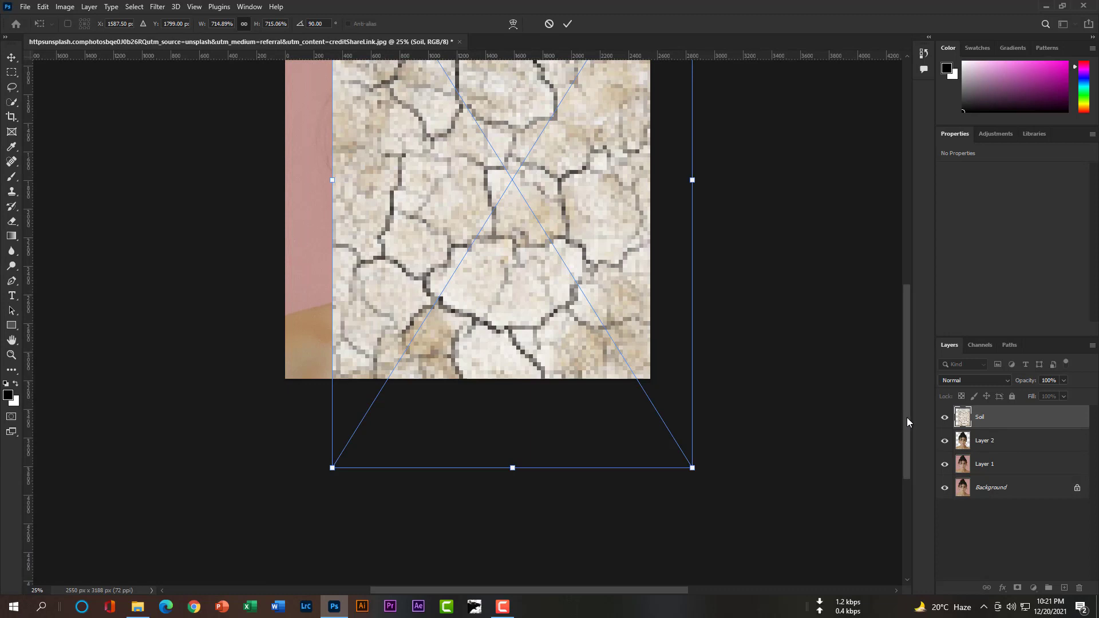
left_click_drag(907, 418, 909, 349)
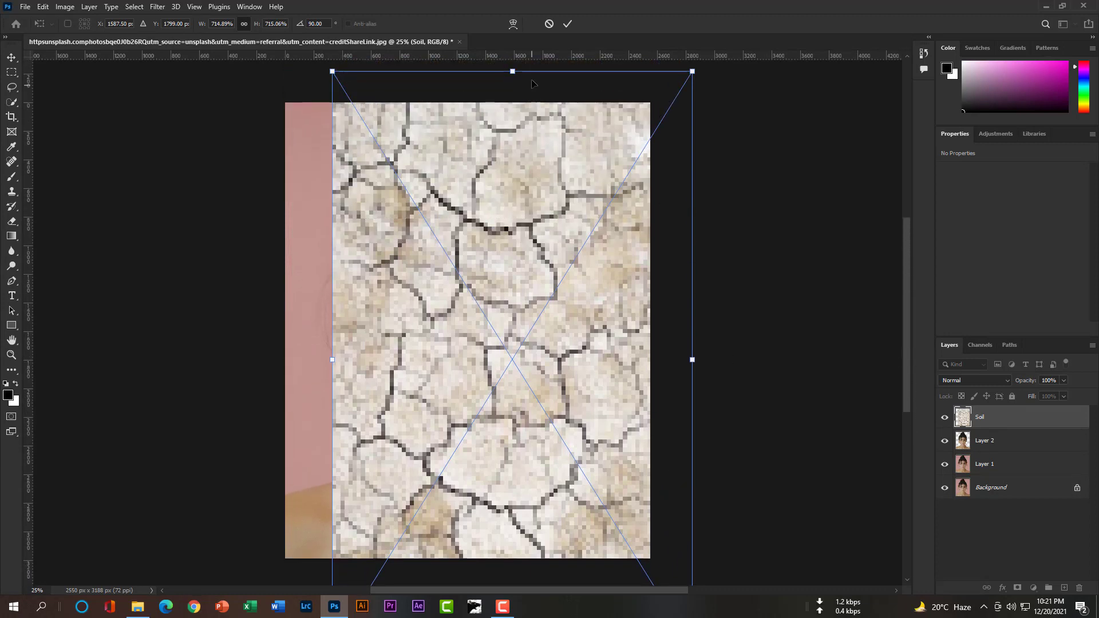
- Scale and shift the Soil texture to fit the canvas exactly, then commit the transform
left_click_drag(512, 71, 513, 102)
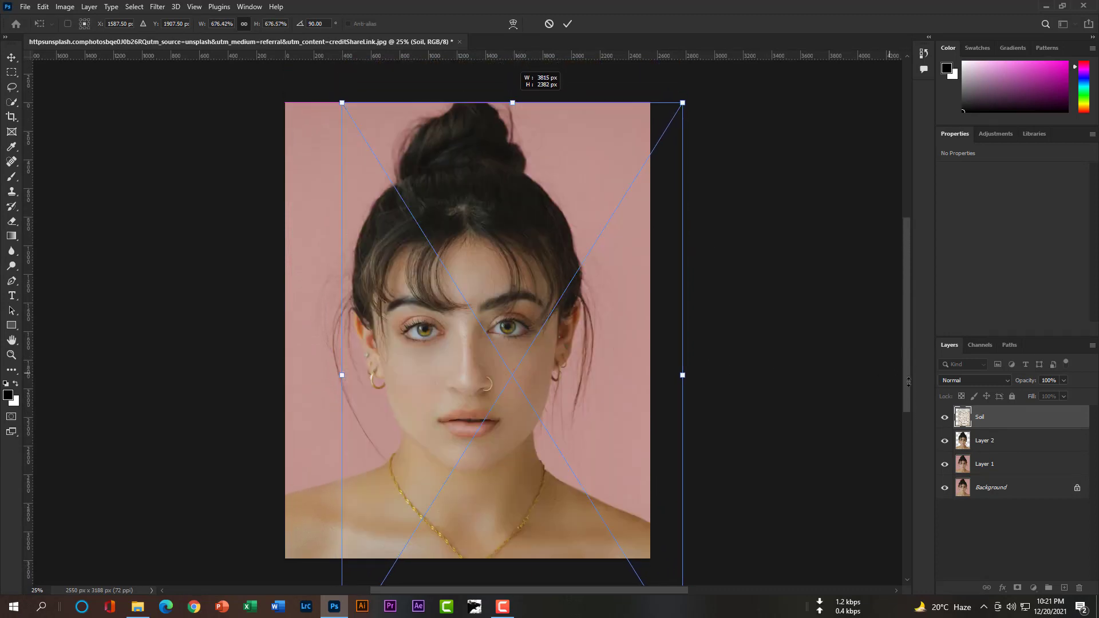
key("ctrl+minus")
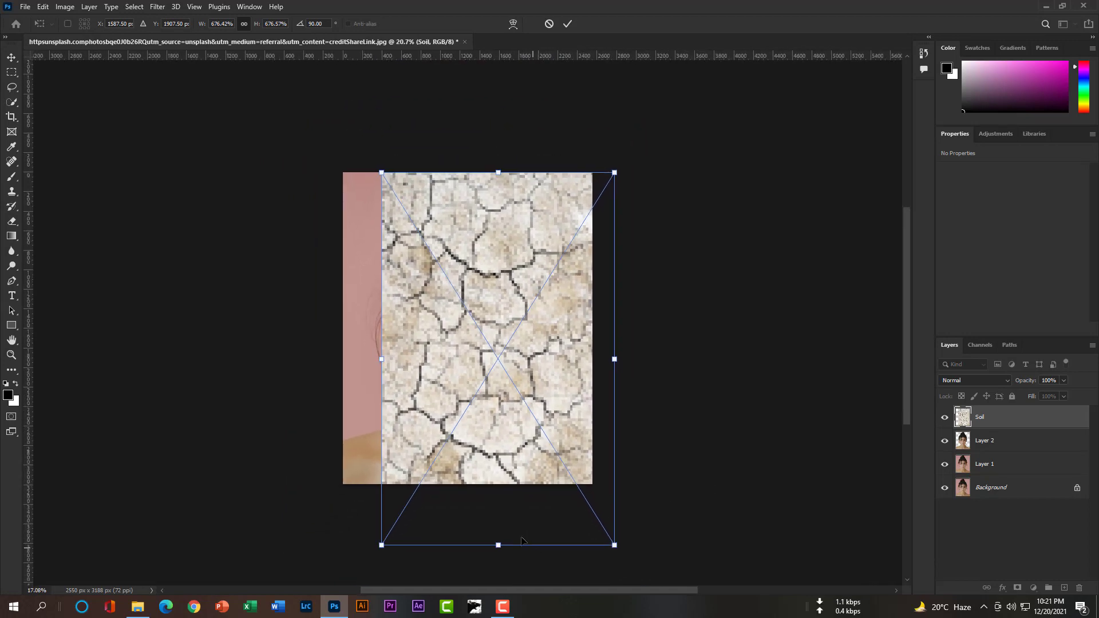
left_click_drag(499, 544, 498, 485)
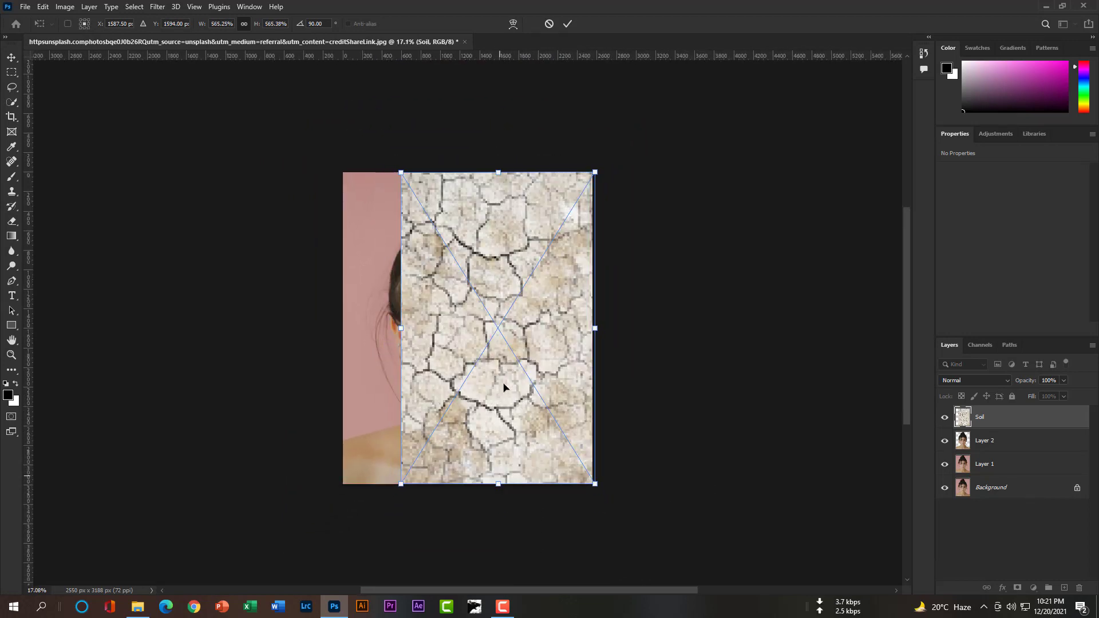
left_click_drag(503, 385, 440, 380)
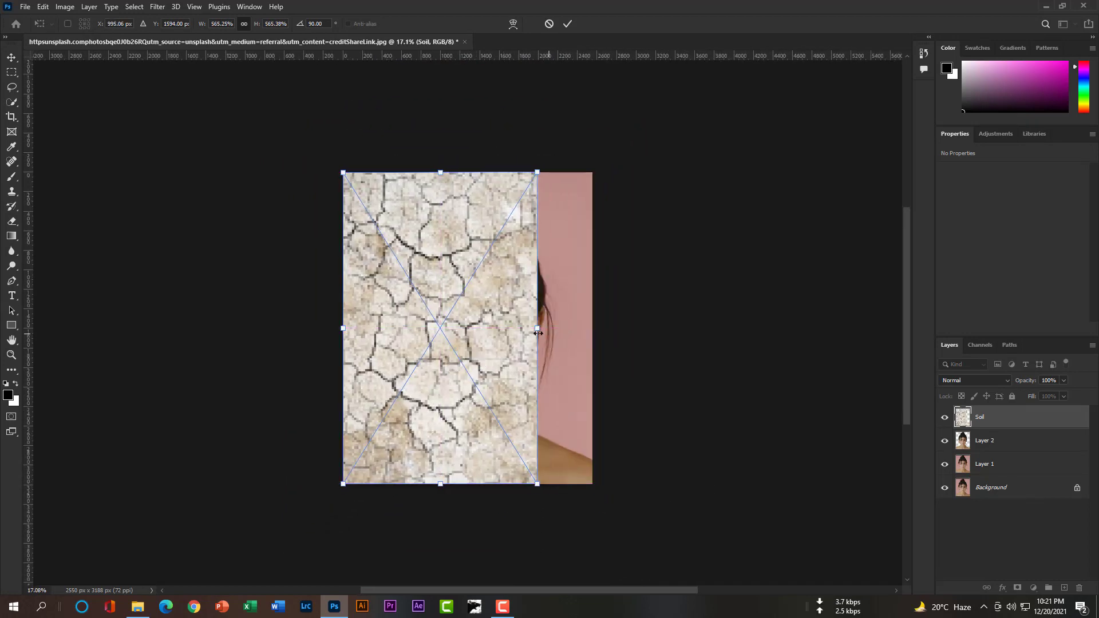
left_click_drag(549, 331, 532, 357)
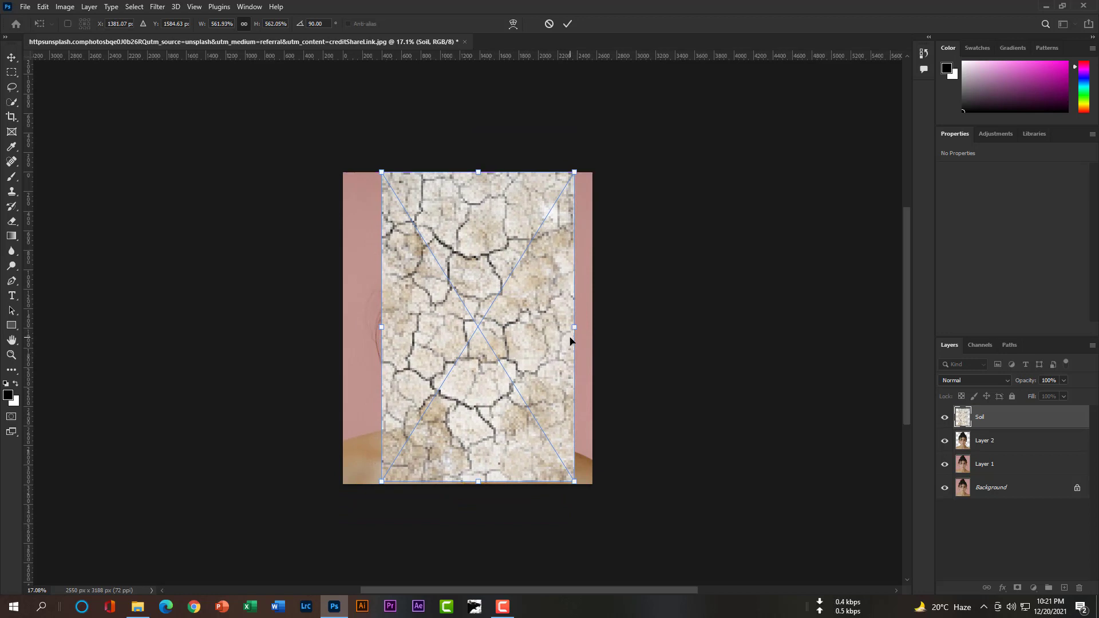
mouse_move(577, 329)
left_mouse_down()
mouse_move(595, 330)
mouse_move(525, 344)
mouse_move(592, 331)
left_mouse_up()
key("Return")
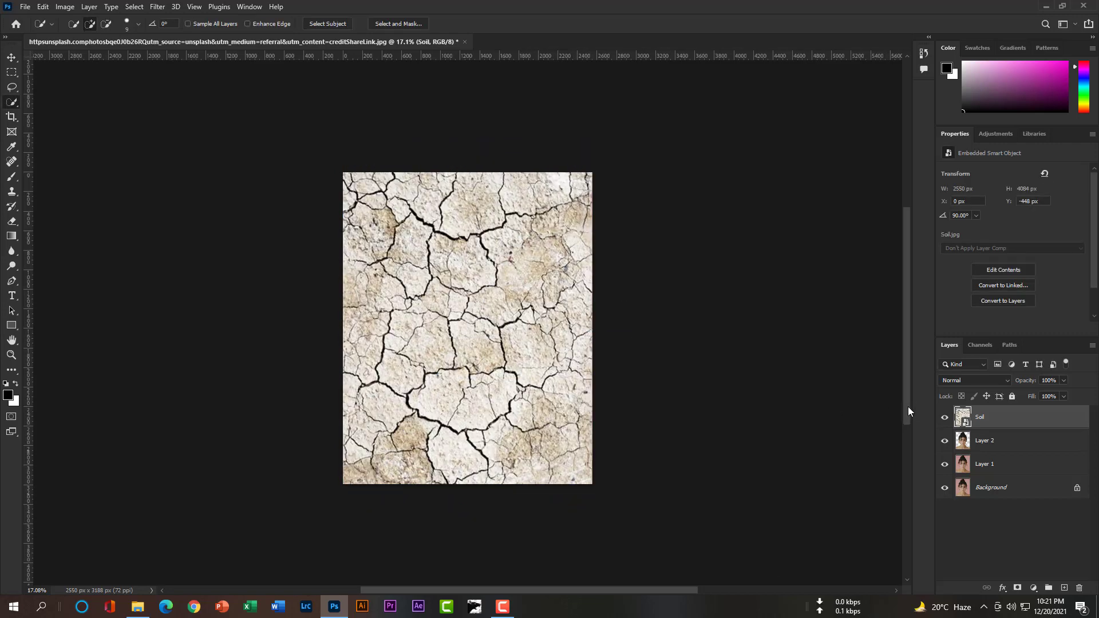
key("ctrl+plus")
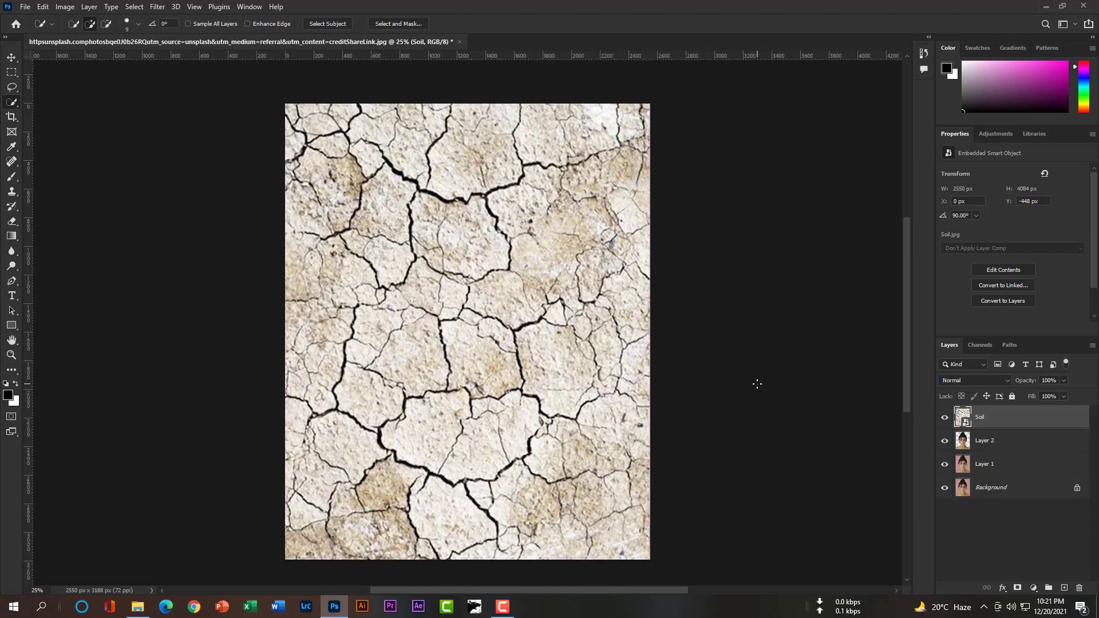
- Set the Soil layer's blend mode to Multiply and rasterize it into a pixel layer
key("ctrl+plus")
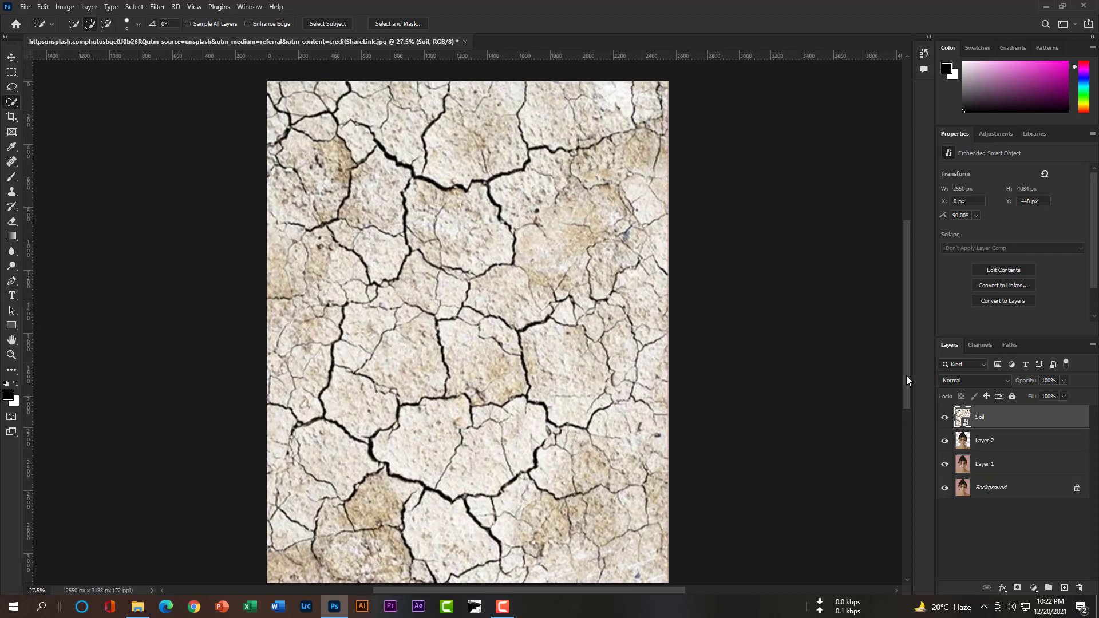
left_click(979, 381)
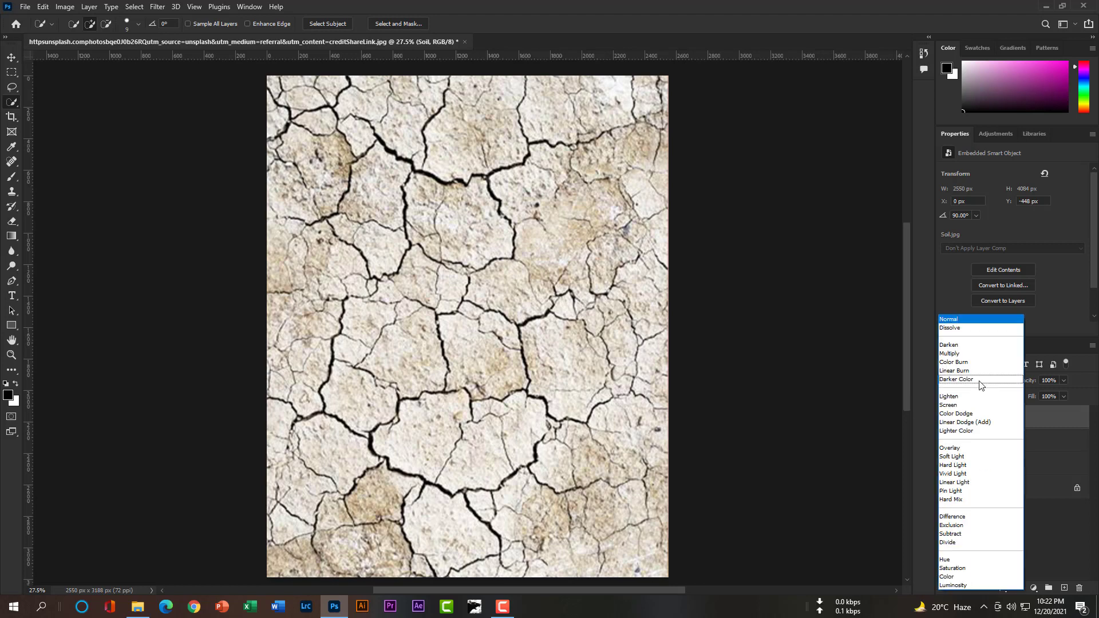
left_click(970, 353)
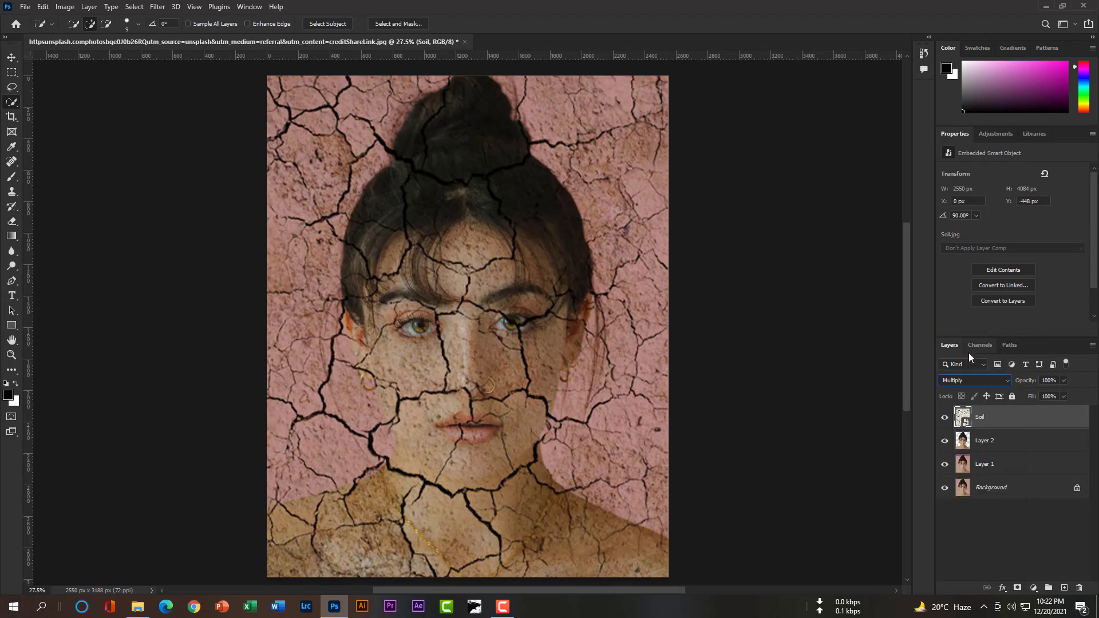
right_click(978, 418)
left_click(882, 312)
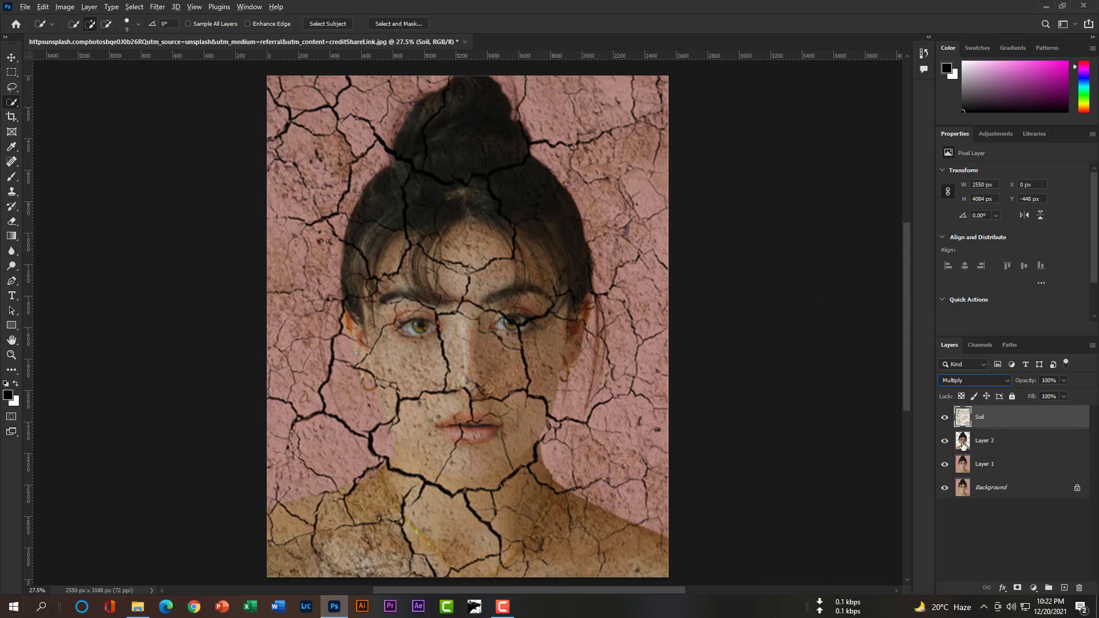
- Clip the Soil layer to Layer 2 so cracks appear only on the woman, then deselect
left_click(962, 444)
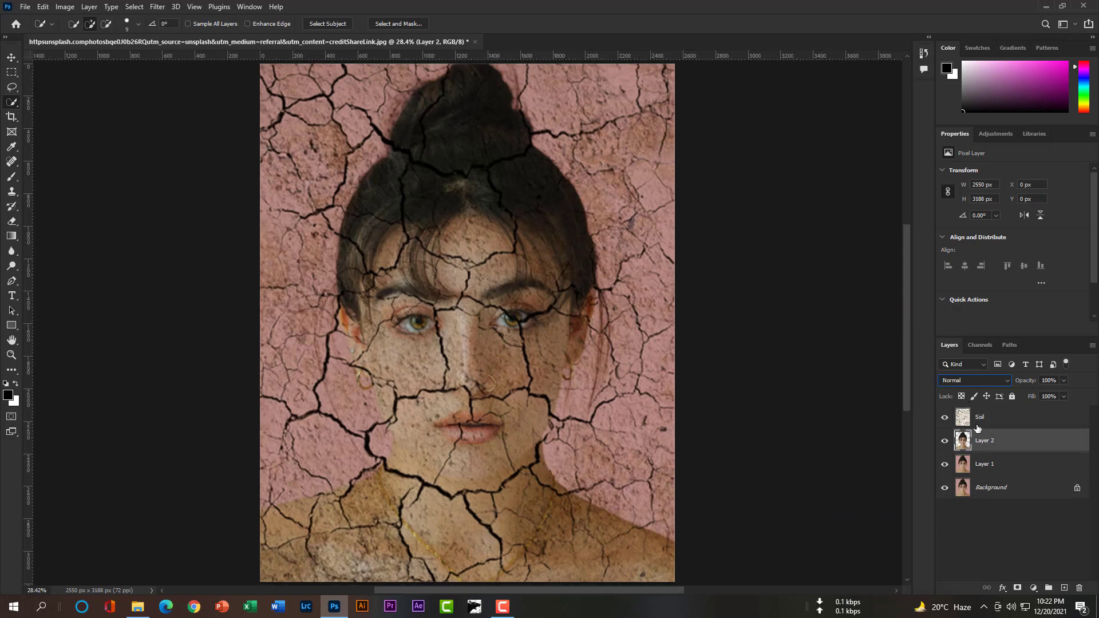
left_click(978, 422)
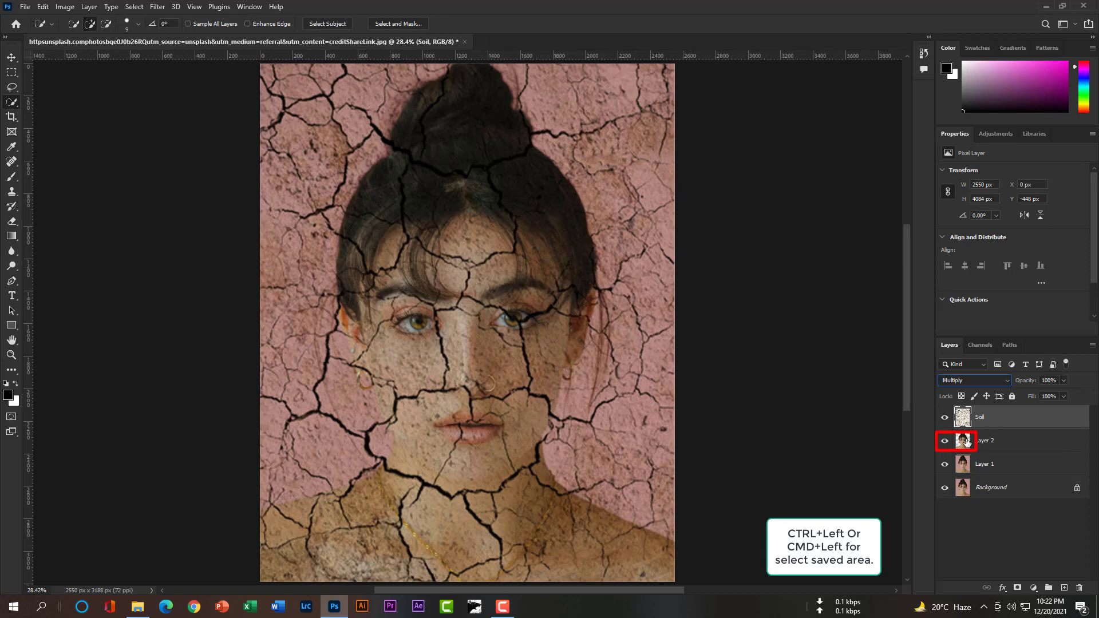
left_click(963, 441, "ctrl")
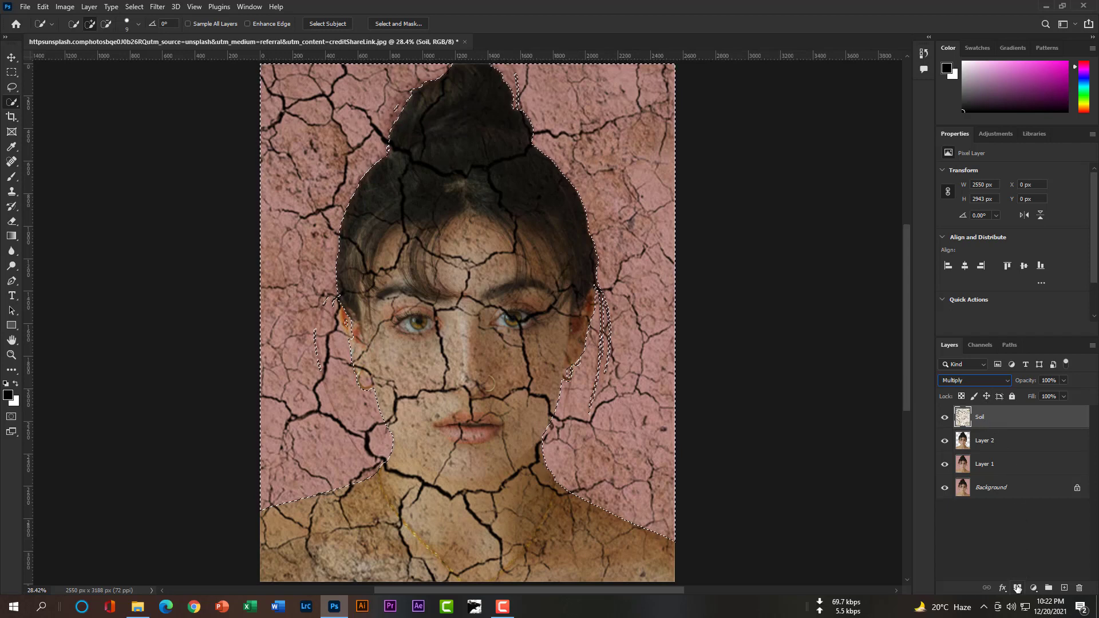
left_click(997, 429, "alt")
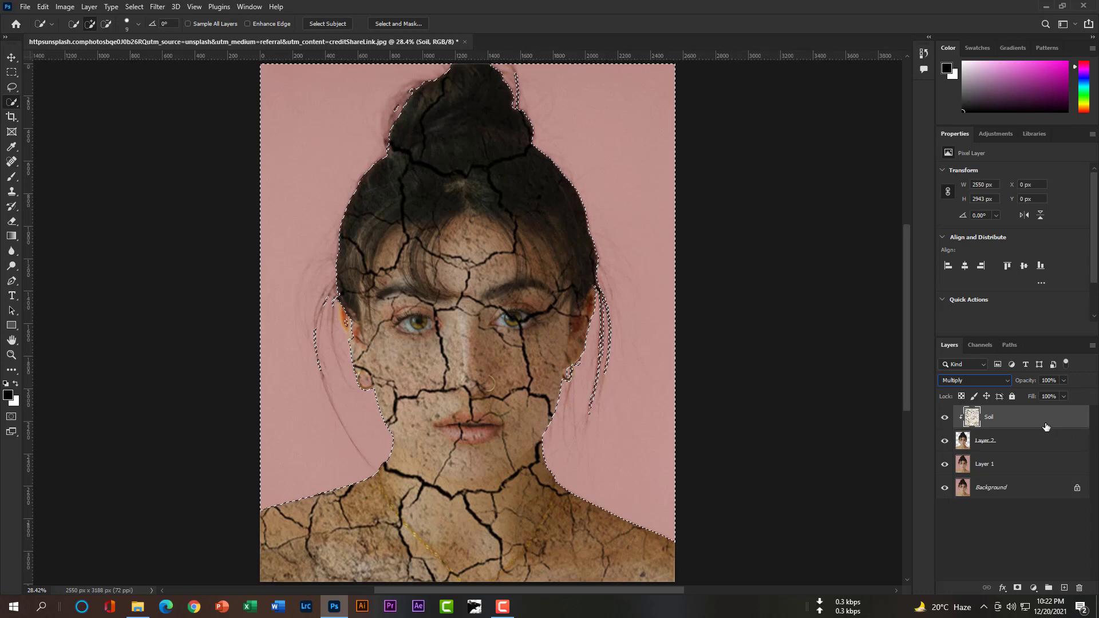
left_click(994, 439)
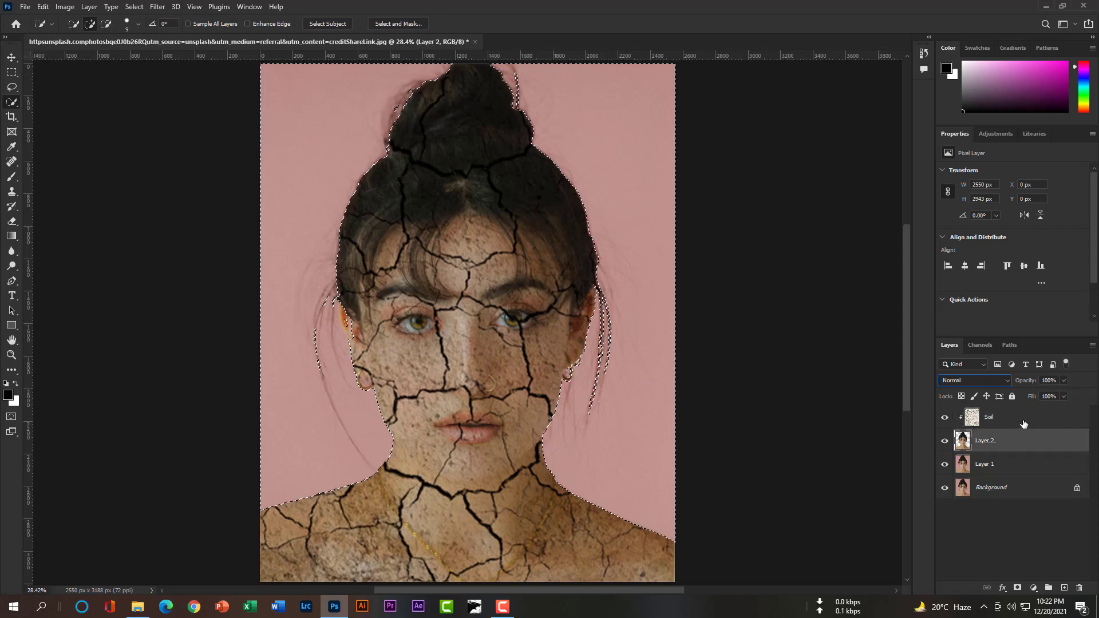
left_click(1024, 423)
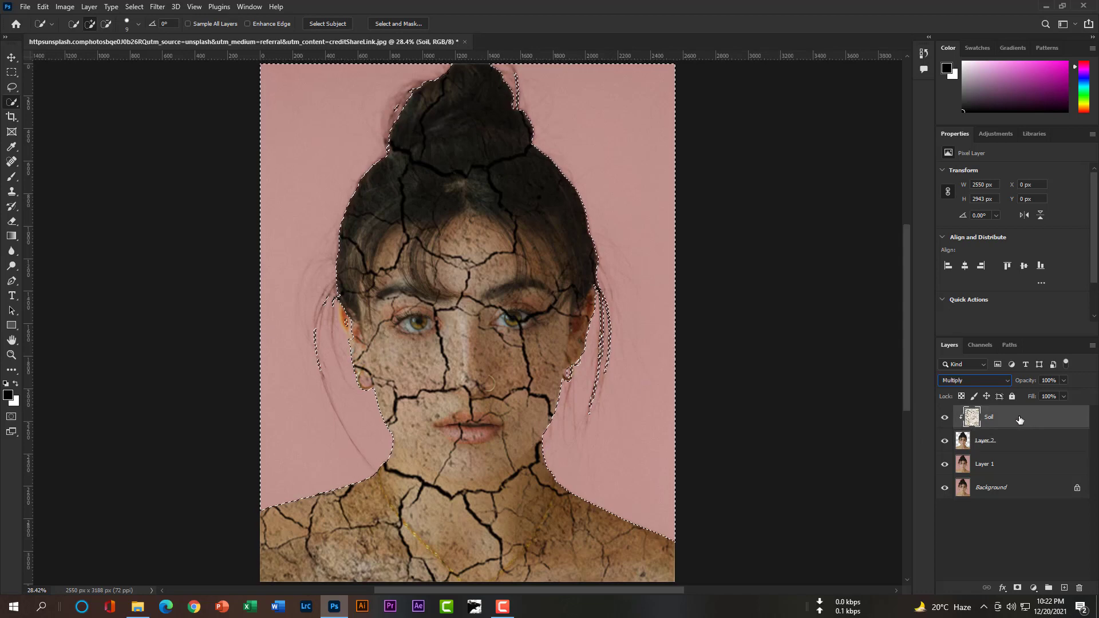
left_click(12, 57)
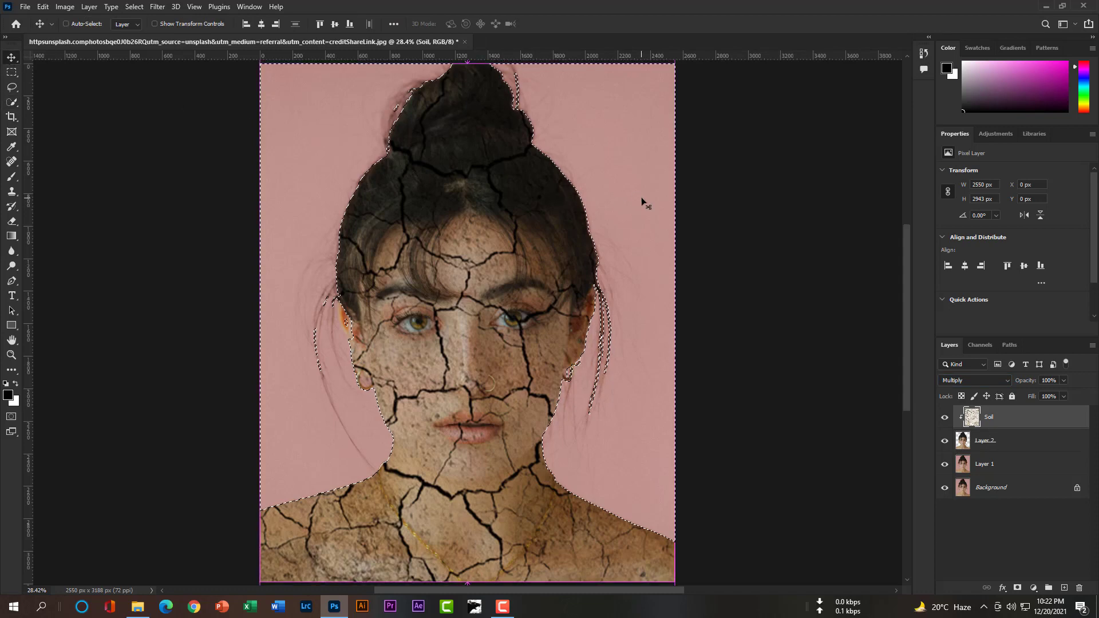
key("ctrl+d")
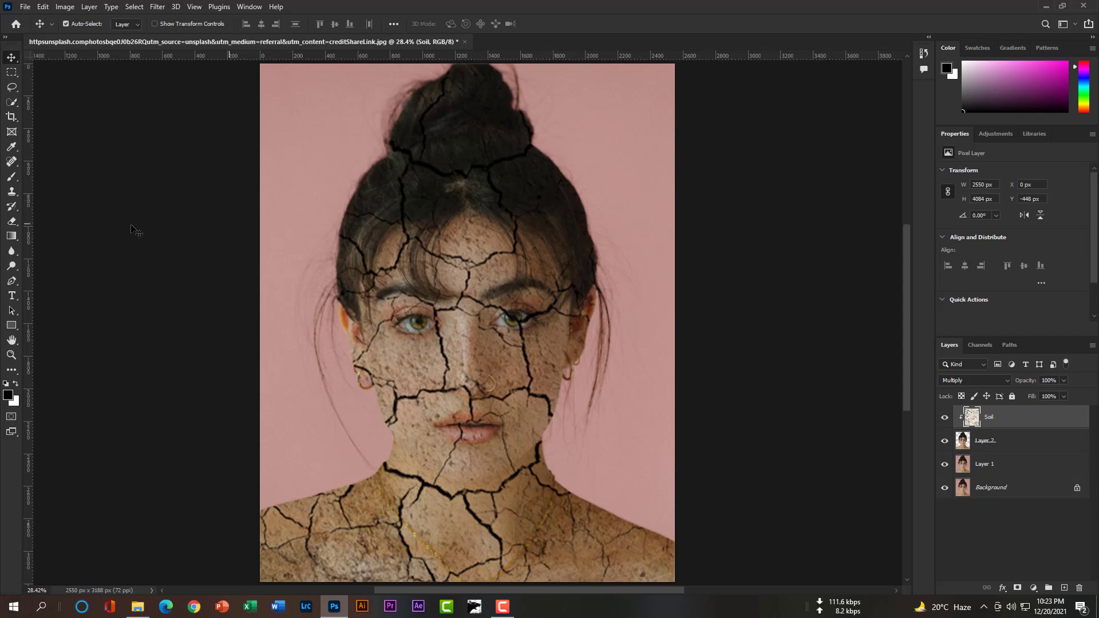
- Add a layer mask to Soil and set up a black Brush at 100% opacity
left_click(1017, 589)
right_click(12, 177)
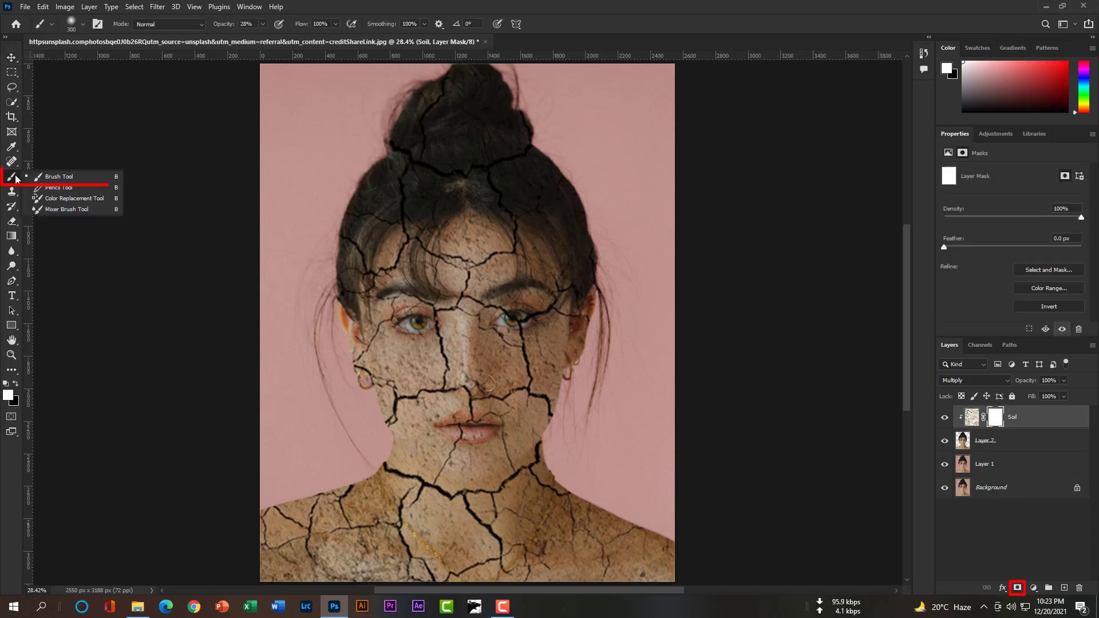
left_click(52, 175)
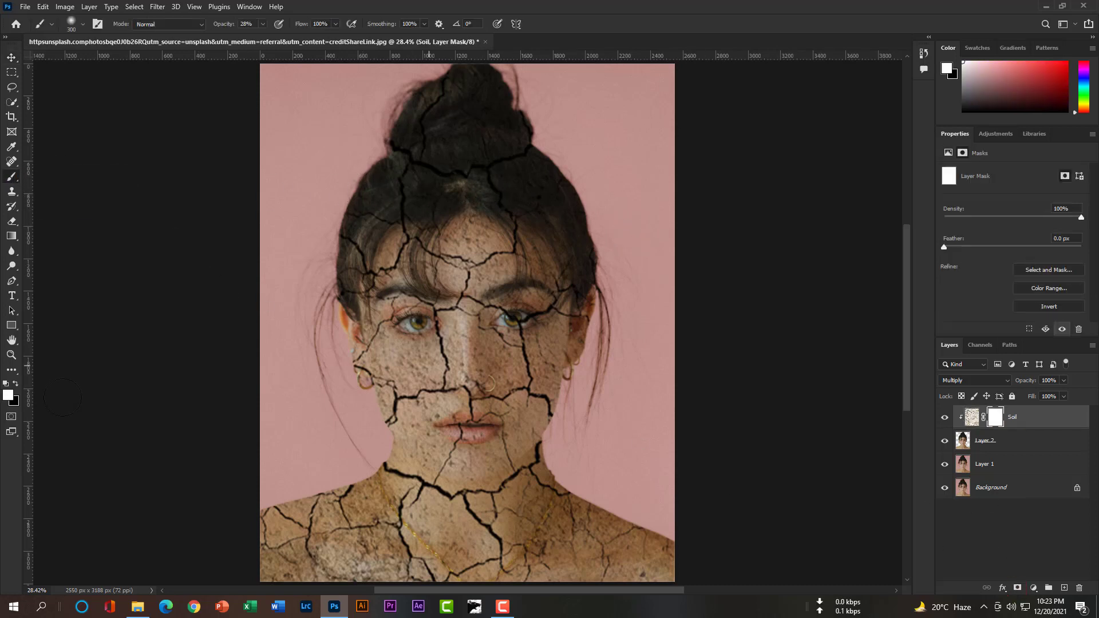
left_click(17, 384)
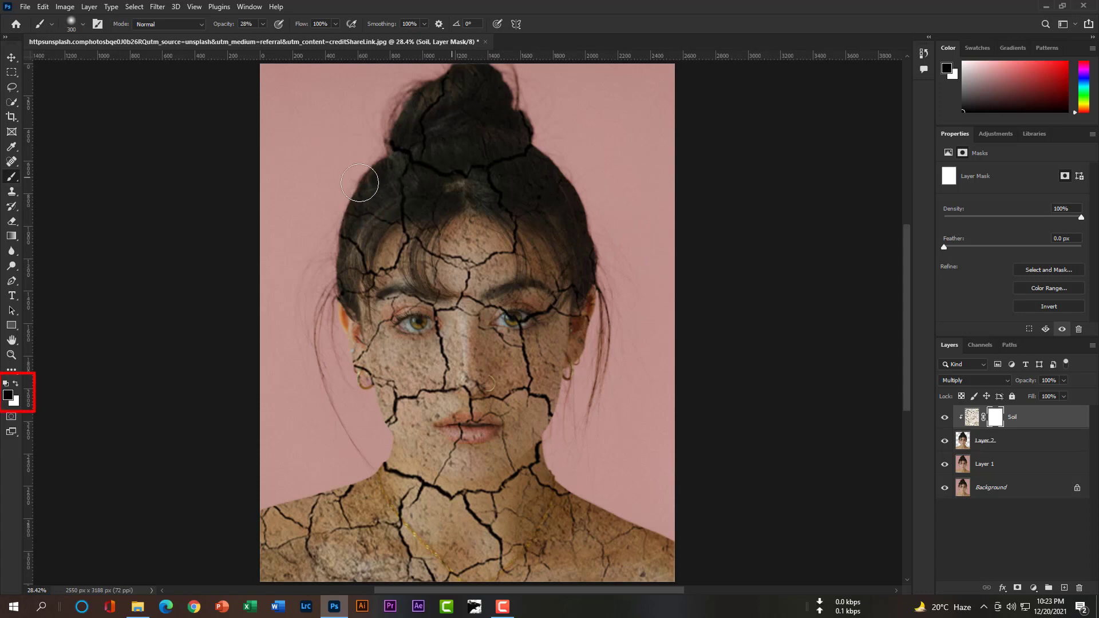
left_click(262, 24)
left_click_drag(265, 36, 321, 41)
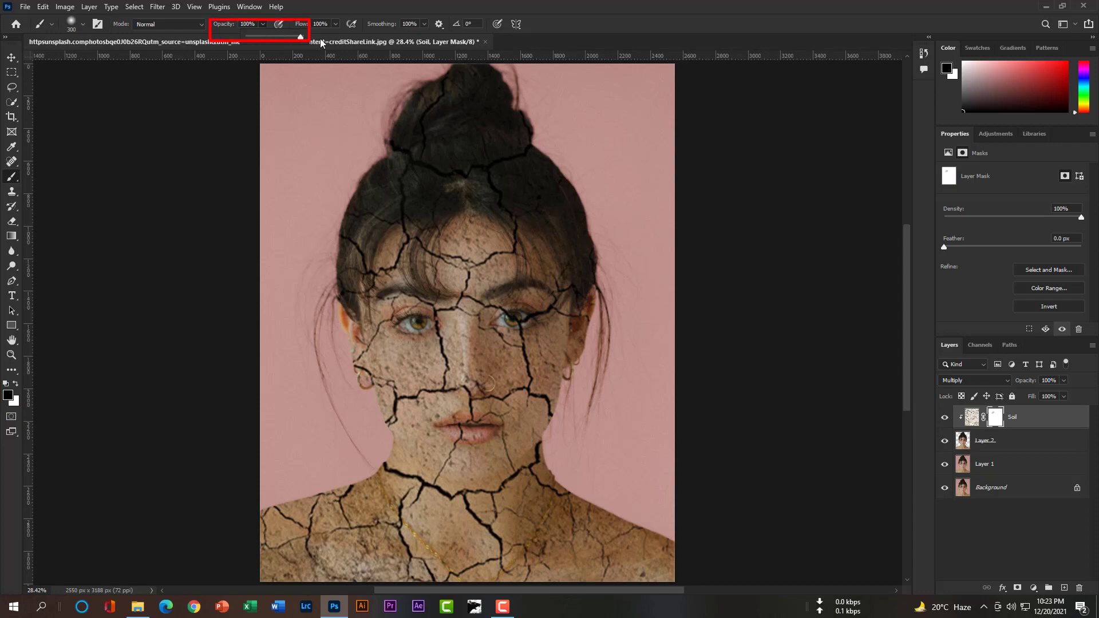
left_click(392, 150)
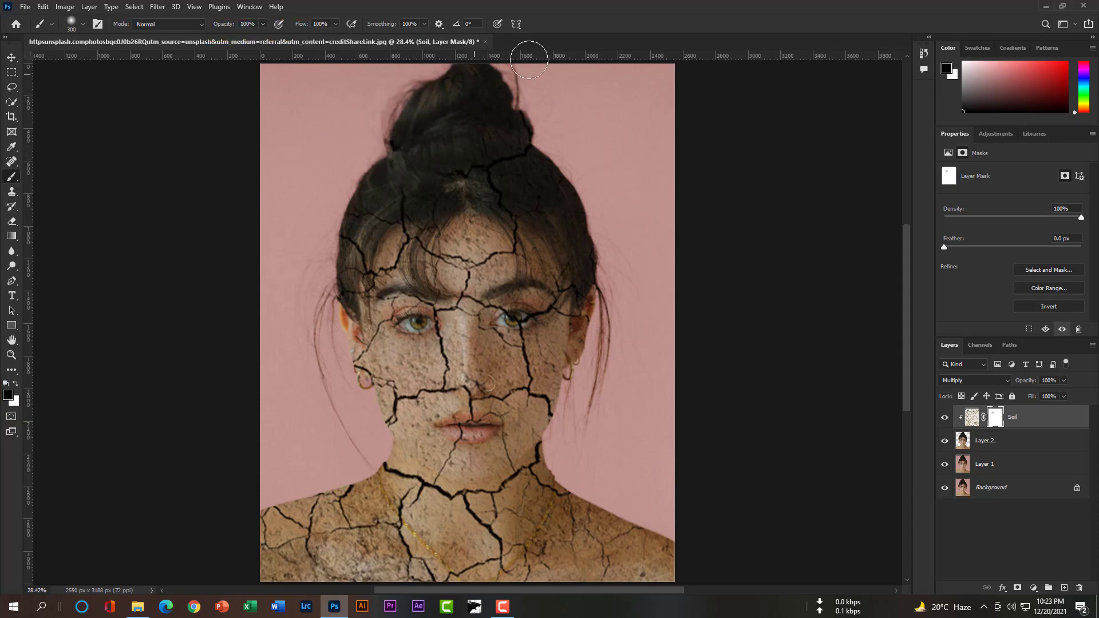
- Paint the mask to hide cracks on the hair bun, hair top, left earring and ear edge
mouse_move(481, 126)
left_mouse_down()
mouse_move(529, 119)
mouse_move(408, 138)
mouse_move(354, 166)
mouse_move(429, 175)
mouse_move(561, 149)
mouse_move(478, 159)
mouse_move(530, 159)
mouse_move(574, 211)
mouse_move(606, 280)
left_mouse_up()
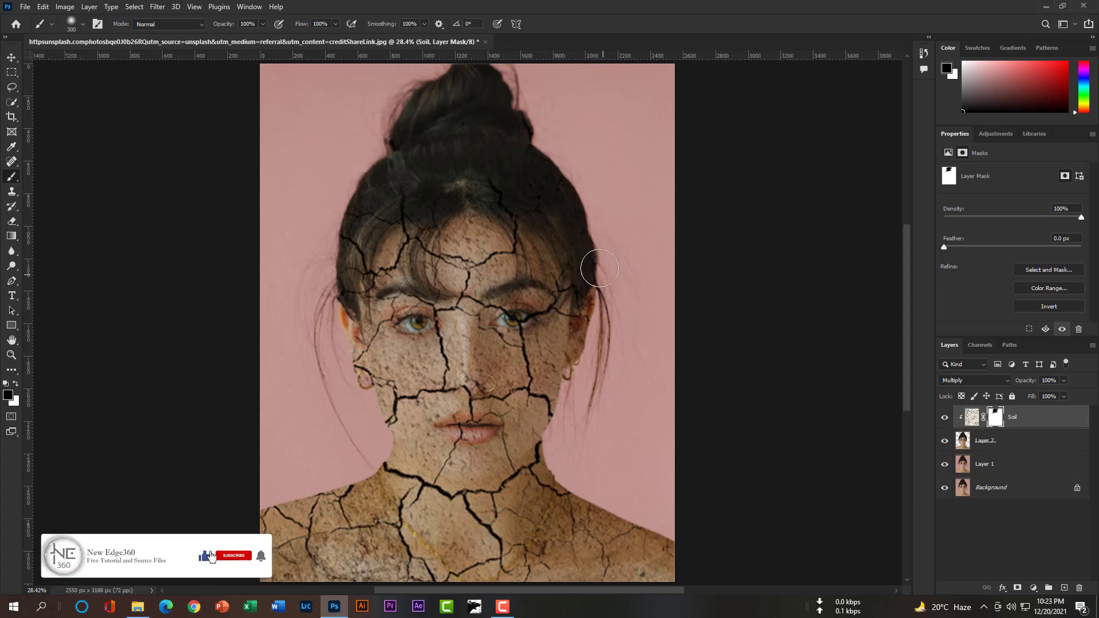
mouse_move(531, 192)
left_mouse_down()
mouse_move(481, 183)
mouse_move(516, 198)
left_mouse_up()
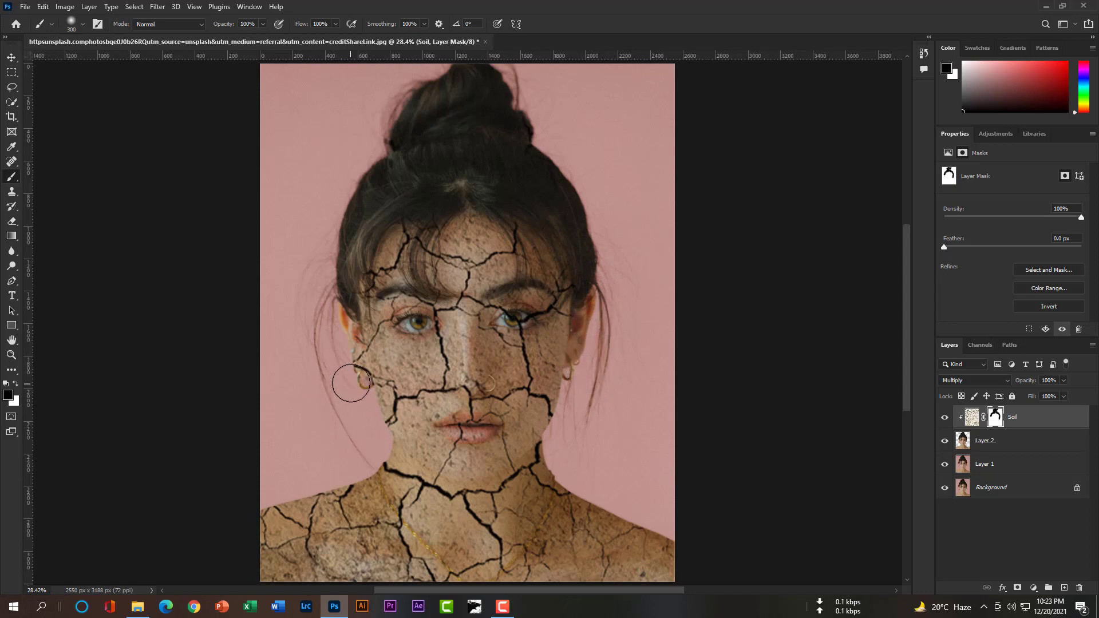
left_click_drag(351, 383, 334, 313)
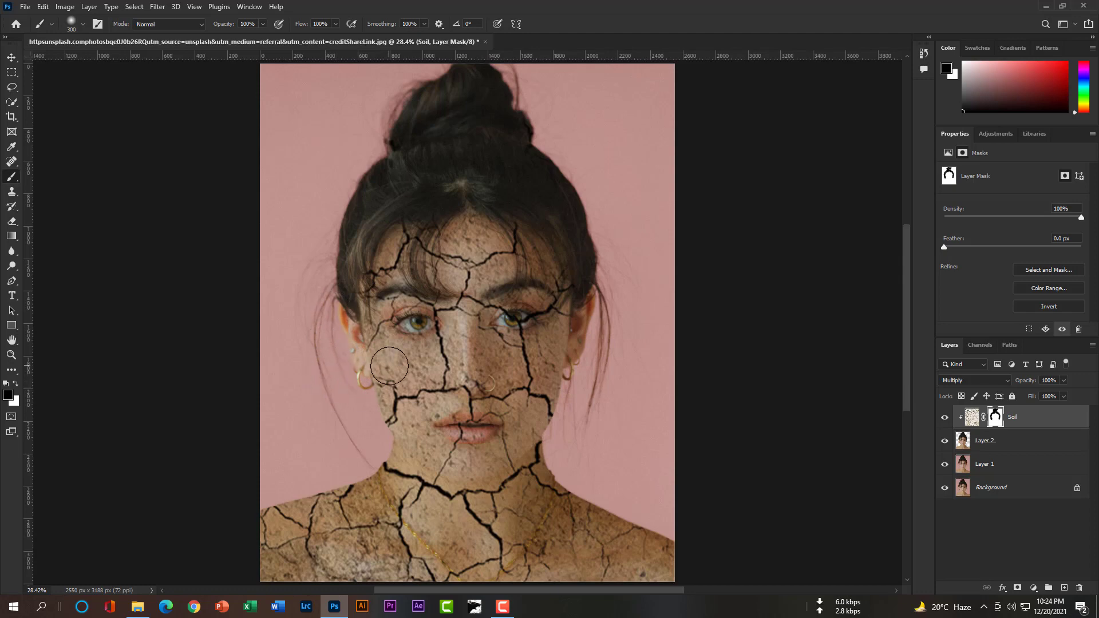
left_click(16, 385)
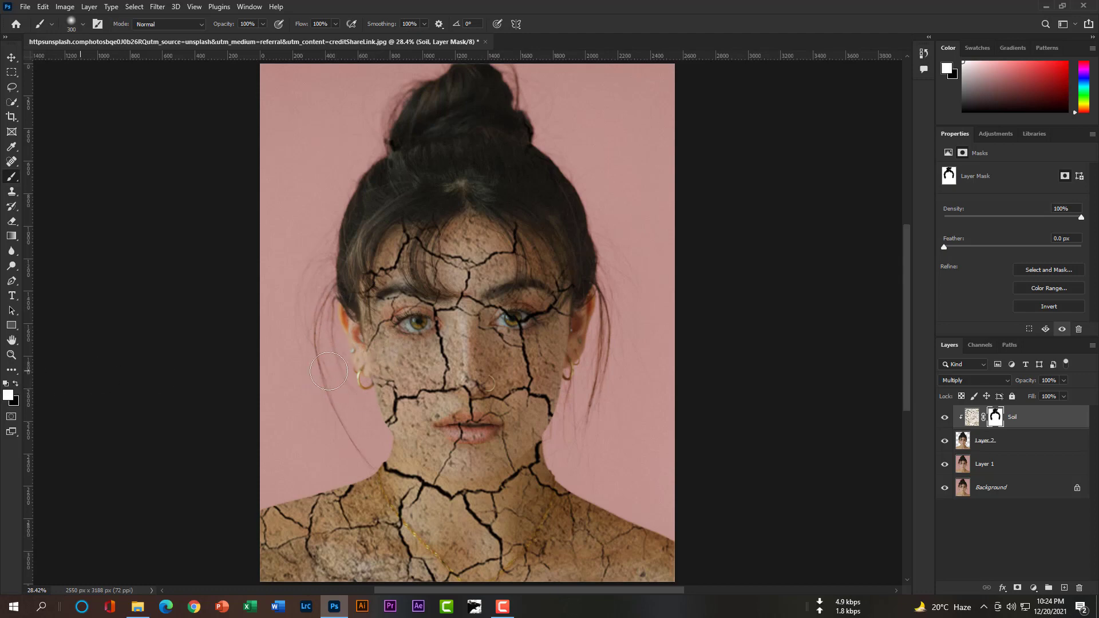
left_click_drag(385, 357, 373, 379)
left_click(16, 385)
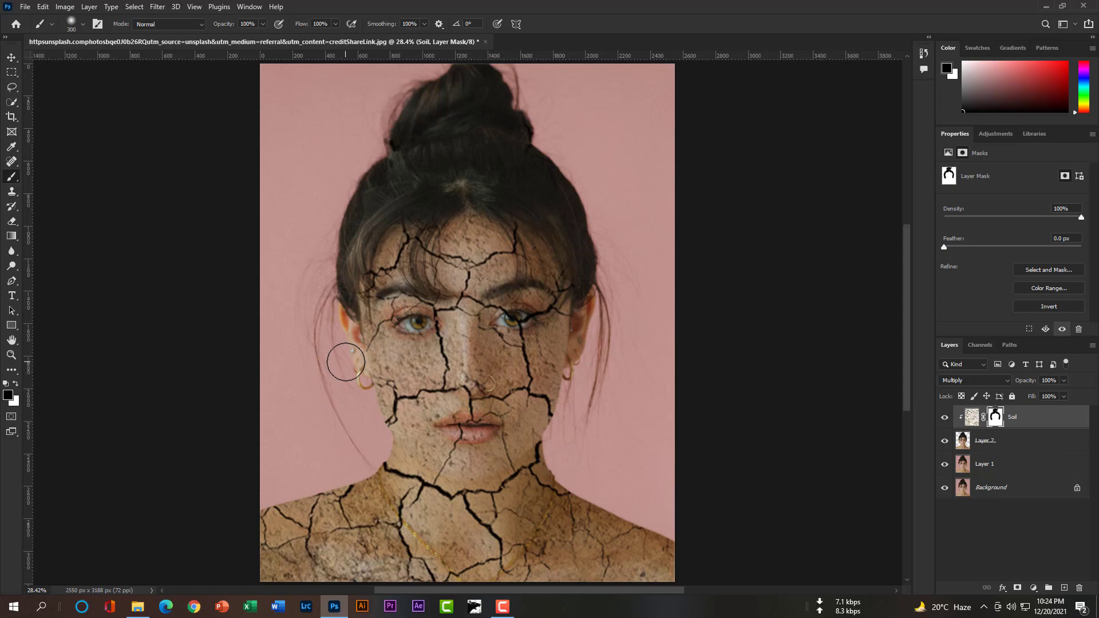
mouse_move(345, 362)
left_mouse_down()
mouse_move(357, 418)
mouse_move(348, 473)
left_mouse_up()
- Paint the lower-left chest faintly at 26% brush opacity, then restore opacity to 100%
left_click(263, 24)
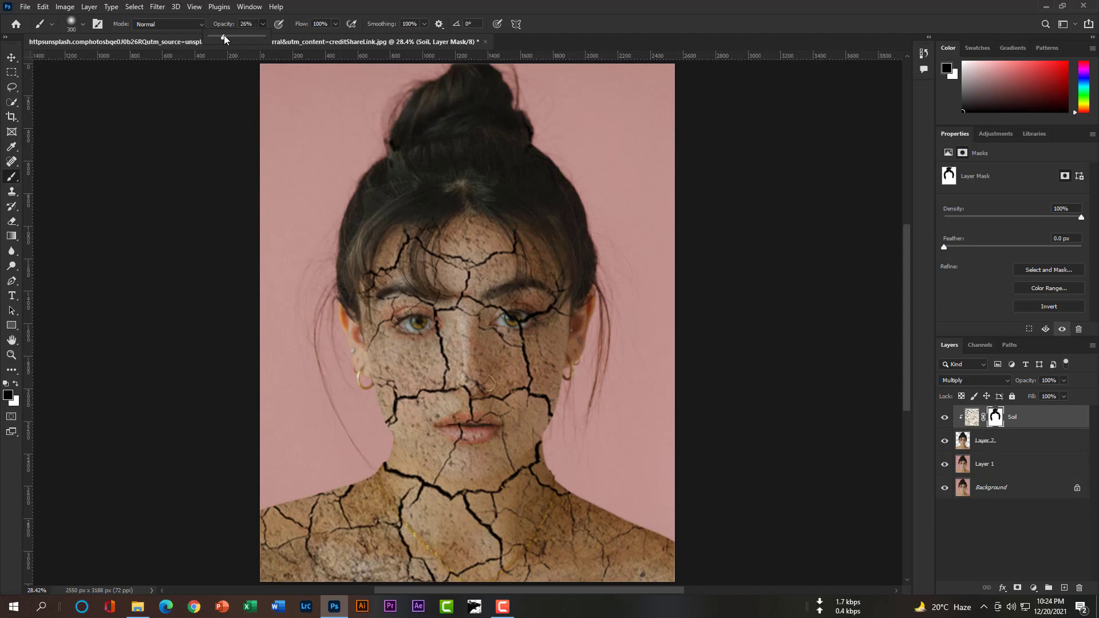
left_click(670, 557)
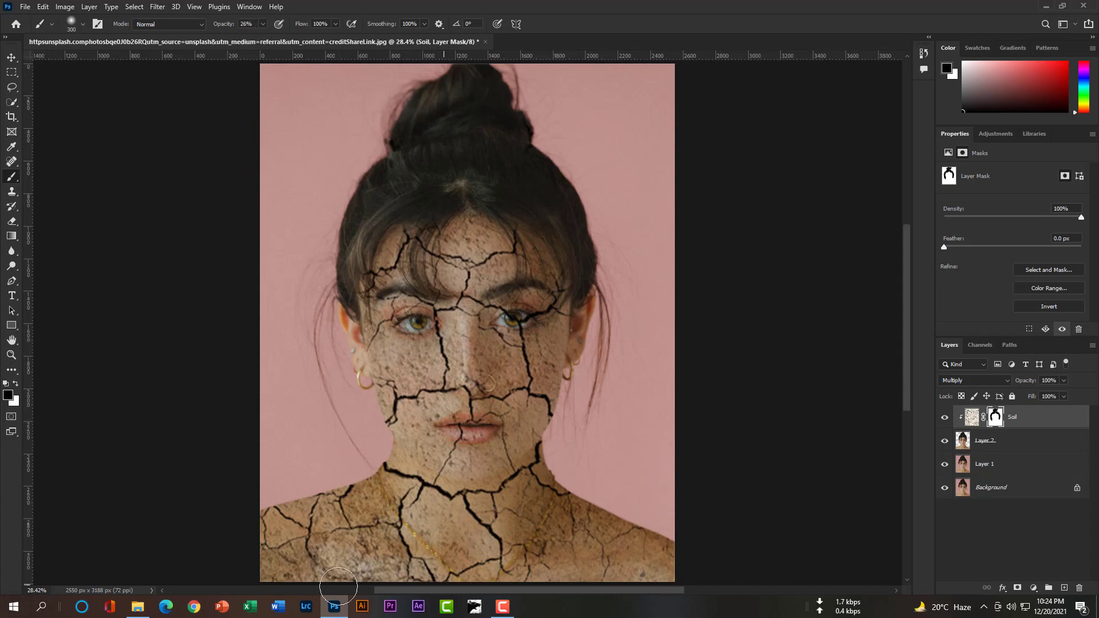
mouse_move(300, 543)
left_mouse_down()
mouse_move(222, 541)
mouse_move(381, 533)
mouse_move(302, 518)
mouse_move(213, 526)
mouse_move(247, 551)
mouse_move(341, 575)
mouse_move(379, 561)
mouse_move(393, 498)
mouse_move(374, 498)
mouse_move(477, 510)
mouse_move(533, 492)
mouse_move(539, 519)
mouse_move(571, 486)
mouse_move(631, 497)
mouse_move(580, 507)
mouse_move(574, 528)
mouse_move(716, 495)
mouse_move(640, 561)
mouse_move(693, 520)
mouse_move(597, 543)
mouse_move(600, 500)
mouse_move(334, 563)
mouse_move(464, 529)
mouse_move(257, 545)
mouse_move(270, 565)
left_mouse_up()
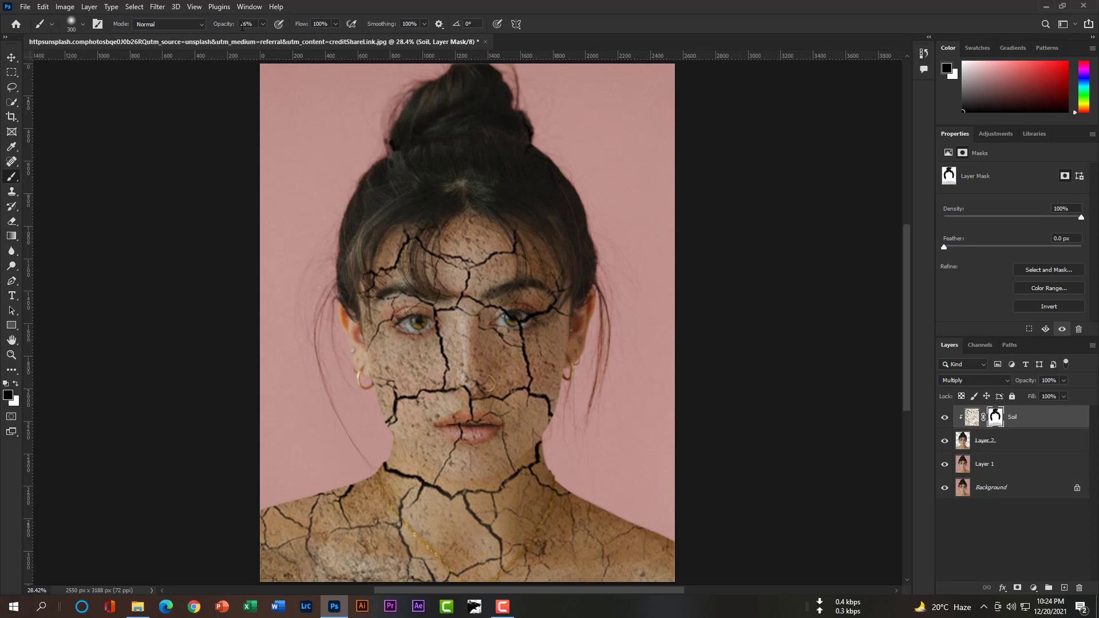
left_click(262, 25)
left_click_drag(268, 41, 305, 36)
- Zoom in on the mouth and mask the cracks off both lips with a 40–50 px black brush
key("bracketleft")
key("bracketleft")
key("bracketleft")
key("bracketleft")
scroll(478, 439, "up", 8)
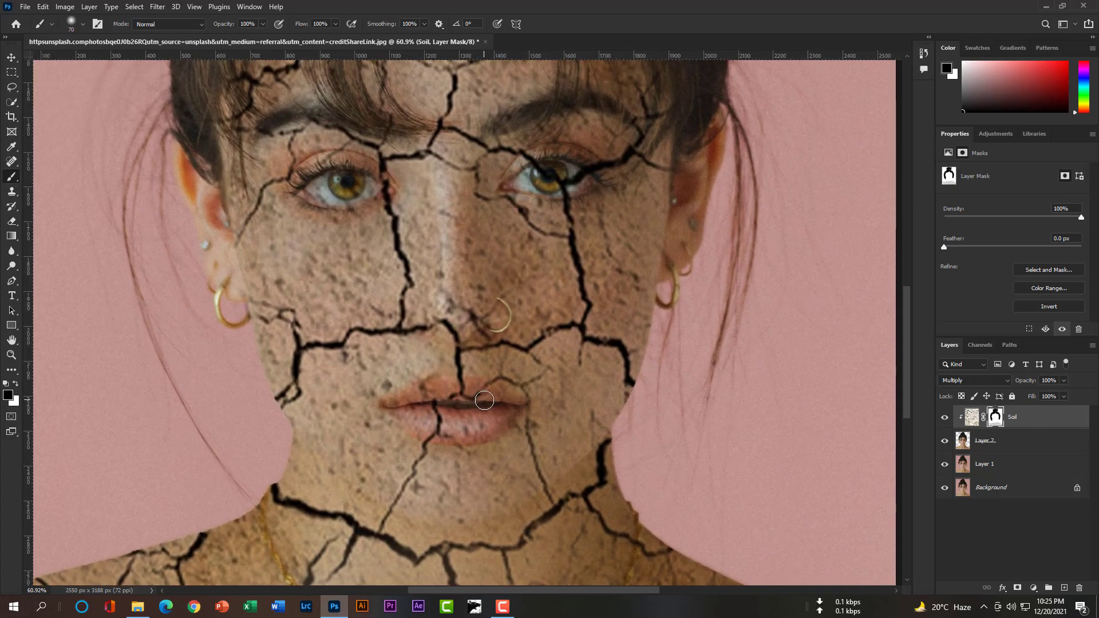
key("bracketleft")
key("bracketleft")
scroll(485, 400, "up", 5)
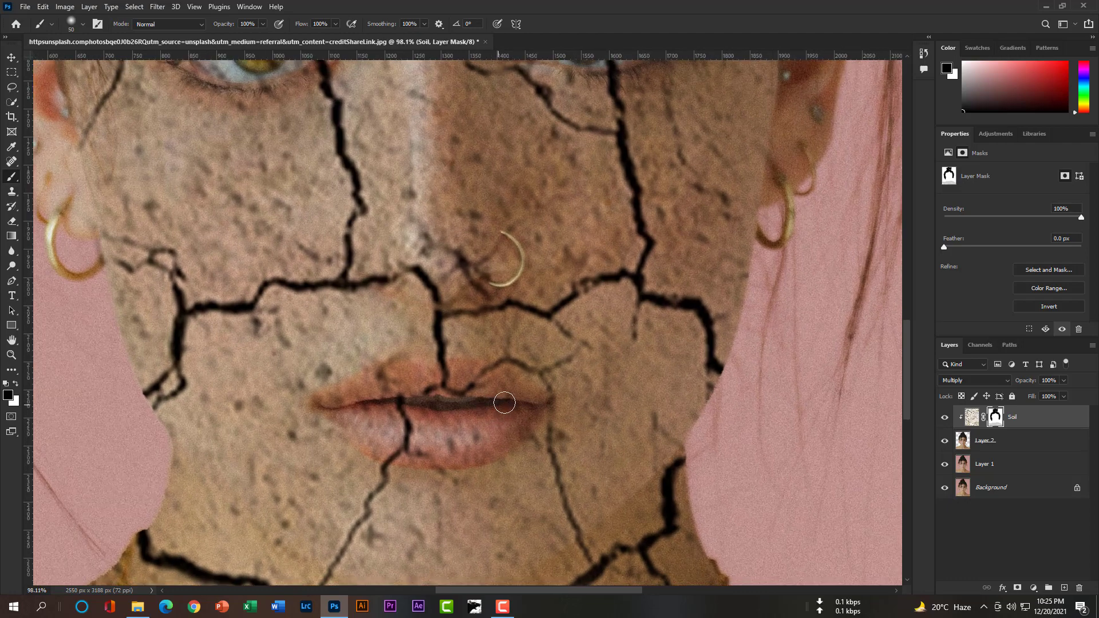
key("bracketleft")
mouse_move(531, 413)
left_mouse_down()
mouse_move(513, 434)
mouse_move(459, 450)
mouse_move(365, 440)
mouse_move(407, 458)
mouse_move(366, 442)
mouse_move(326, 403)
mouse_move(486, 390)
mouse_move(337, 413)
mouse_move(435, 412)
mouse_move(411, 417)
mouse_move(424, 423)
mouse_move(406, 432)
mouse_move(432, 402)
mouse_move(369, 418)
mouse_move(441, 449)
mouse_move(424, 454)
mouse_move(482, 456)
mouse_move(500, 439)
left_mouse_up()
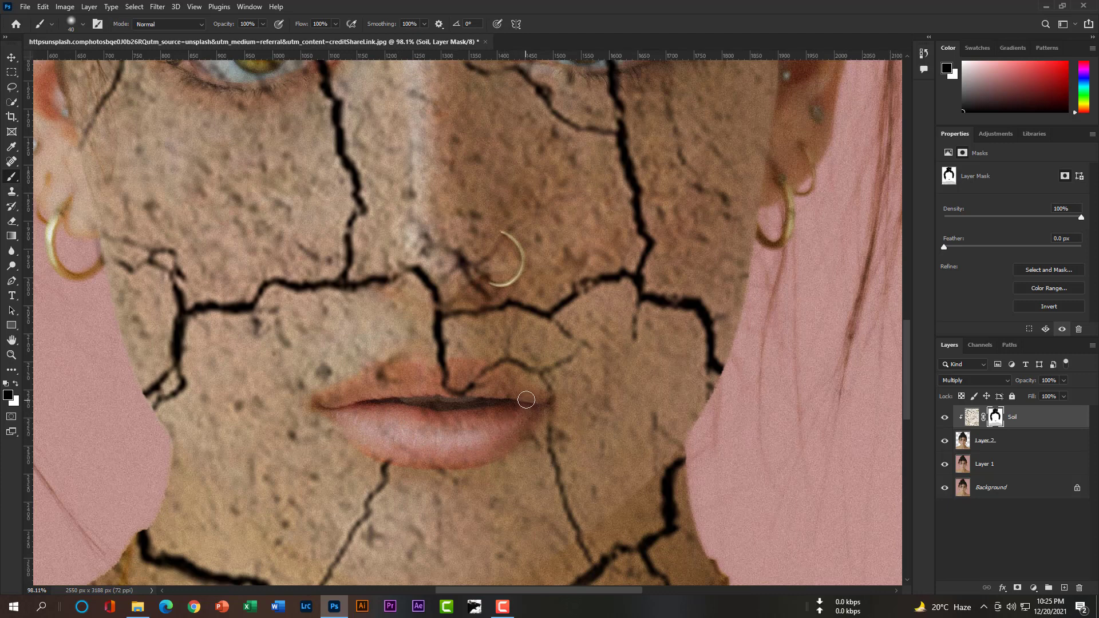
mouse_move(475, 390)
left_mouse_down()
mouse_move(444, 374)
mouse_move(494, 374)
mouse_move(390, 375)
mouse_move(325, 401)
left_mouse_up()
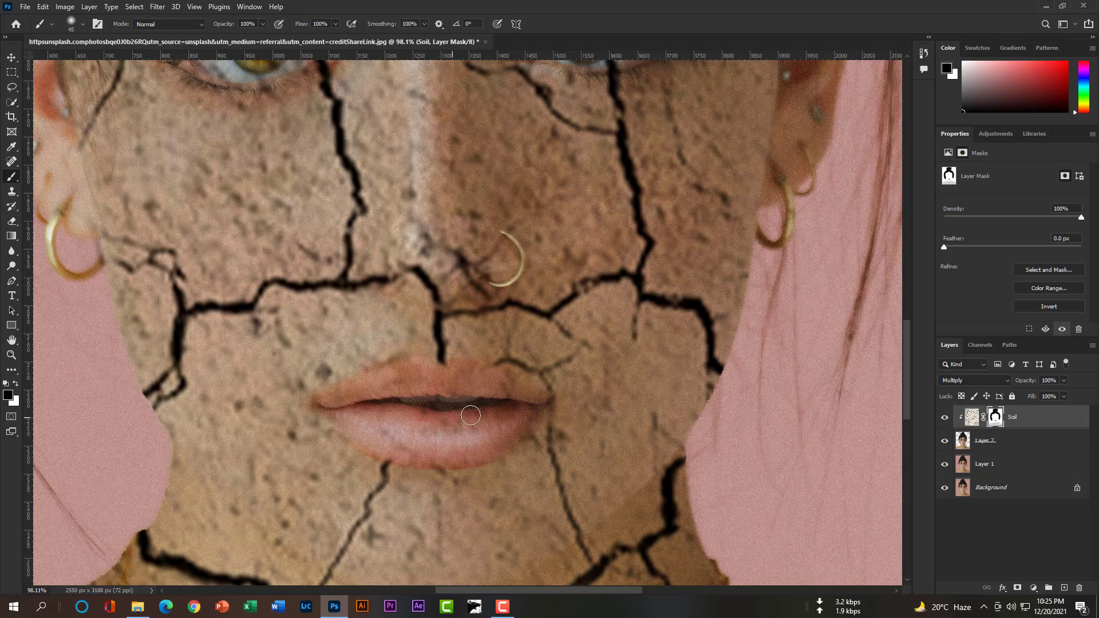
key("bracketright")
key("bracketright")
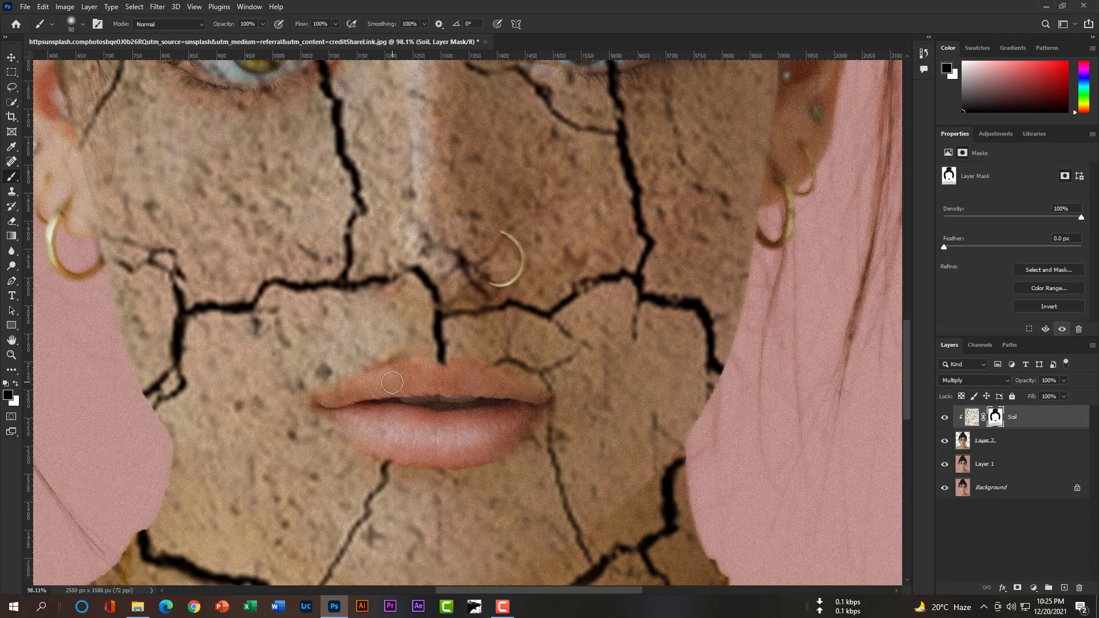
key("bracketleft")
- Dab the Eraser on the Soil mask around the lips, then return to the Eraser
left_click(12, 223)
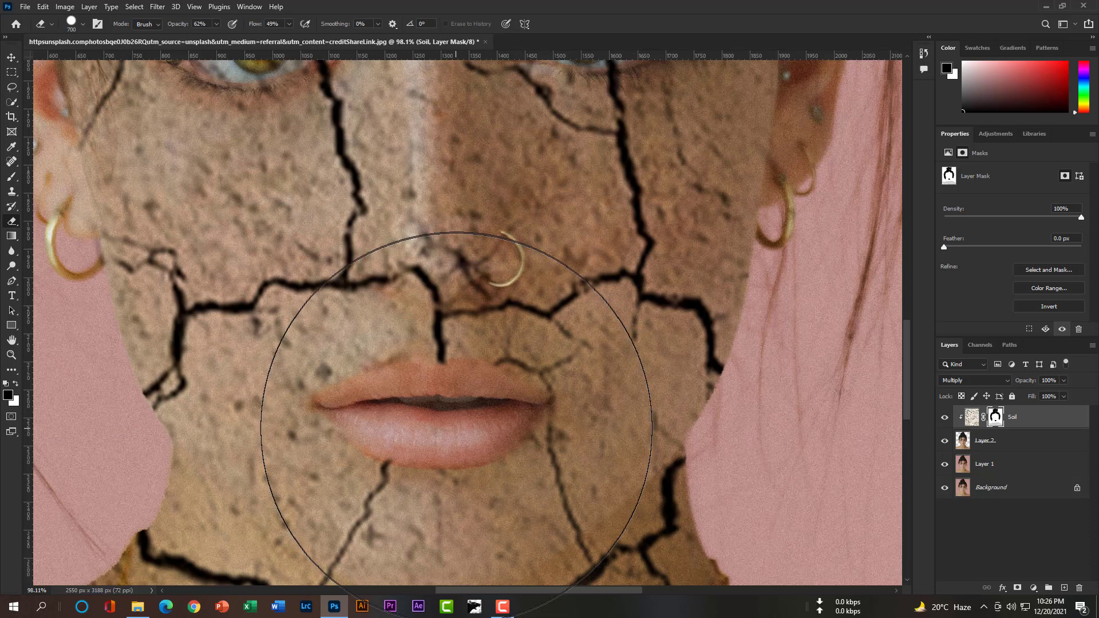
left_click(431, 342)
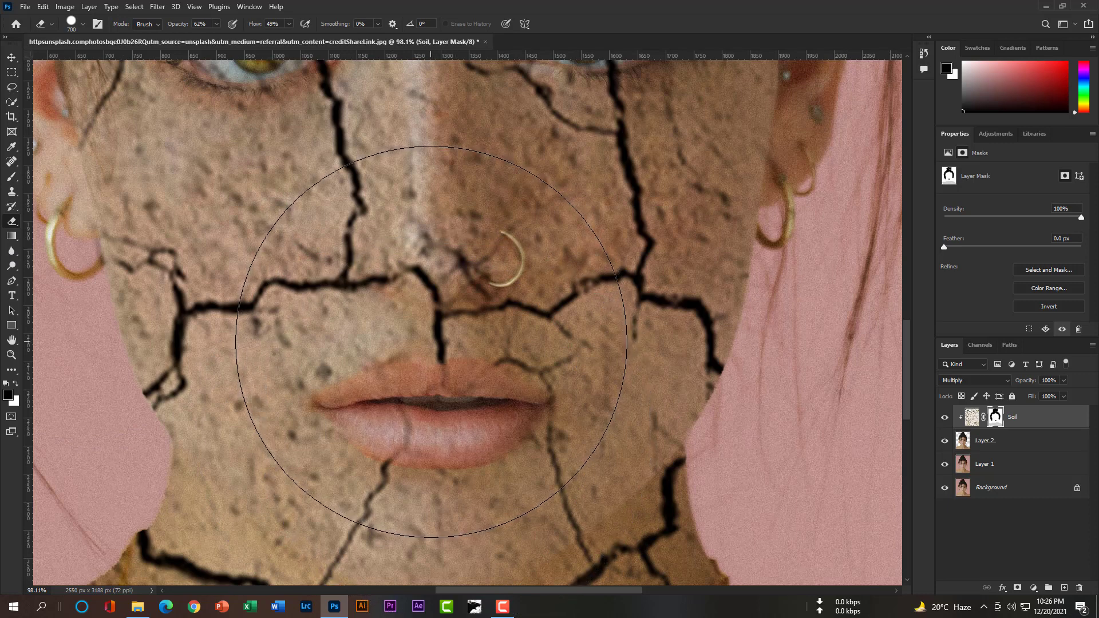
left_click(431, 342)
left_click(430, 341)
left_click(430, 342)
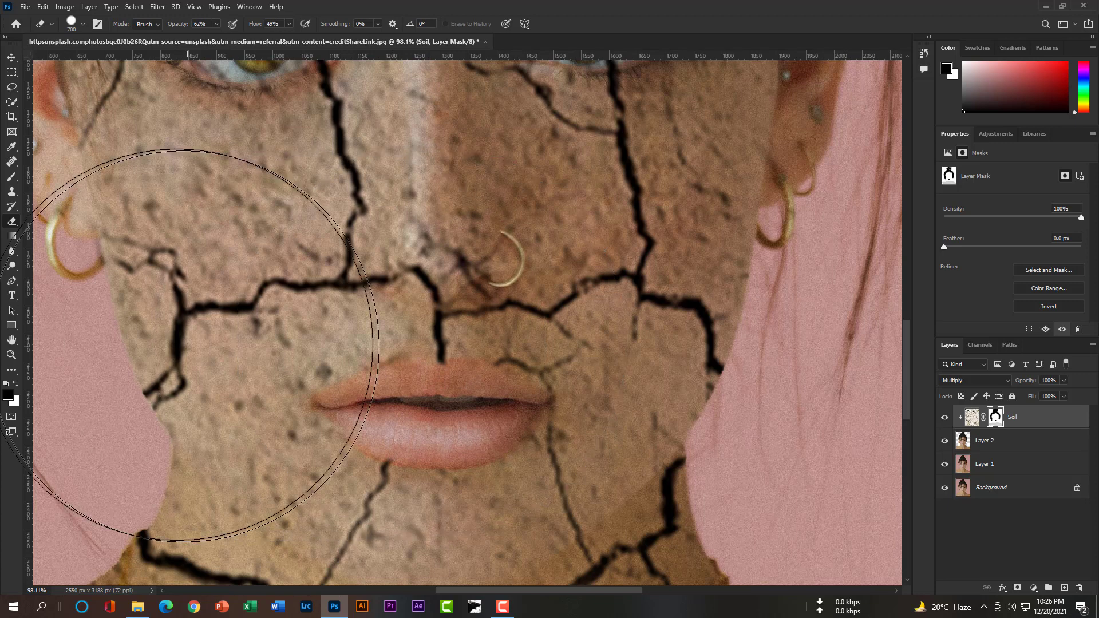
left_click(11, 179)
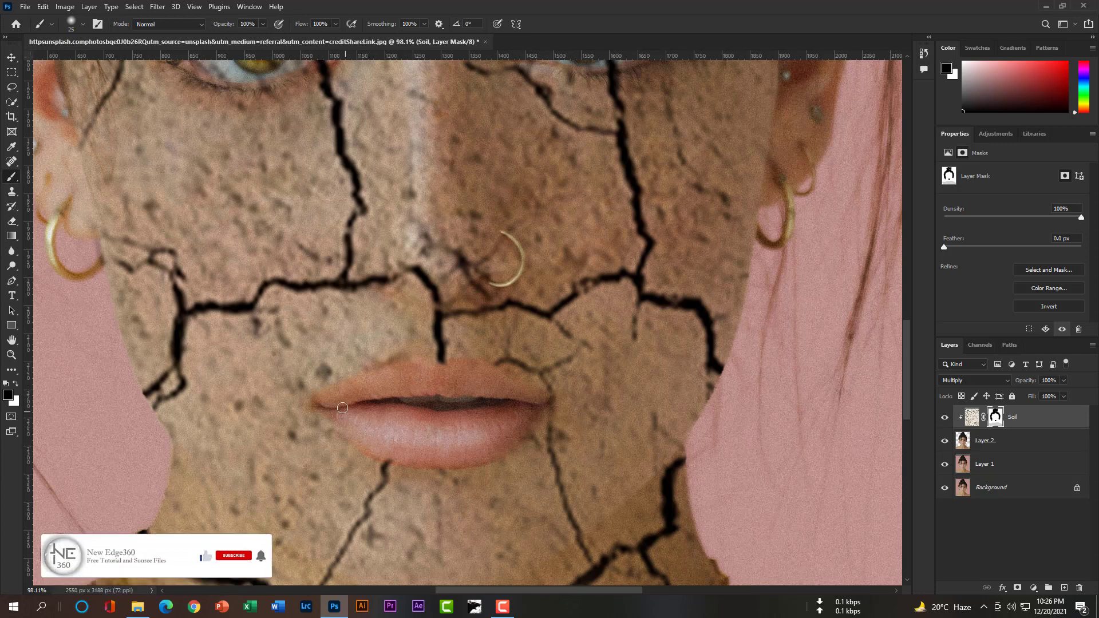
key("e")
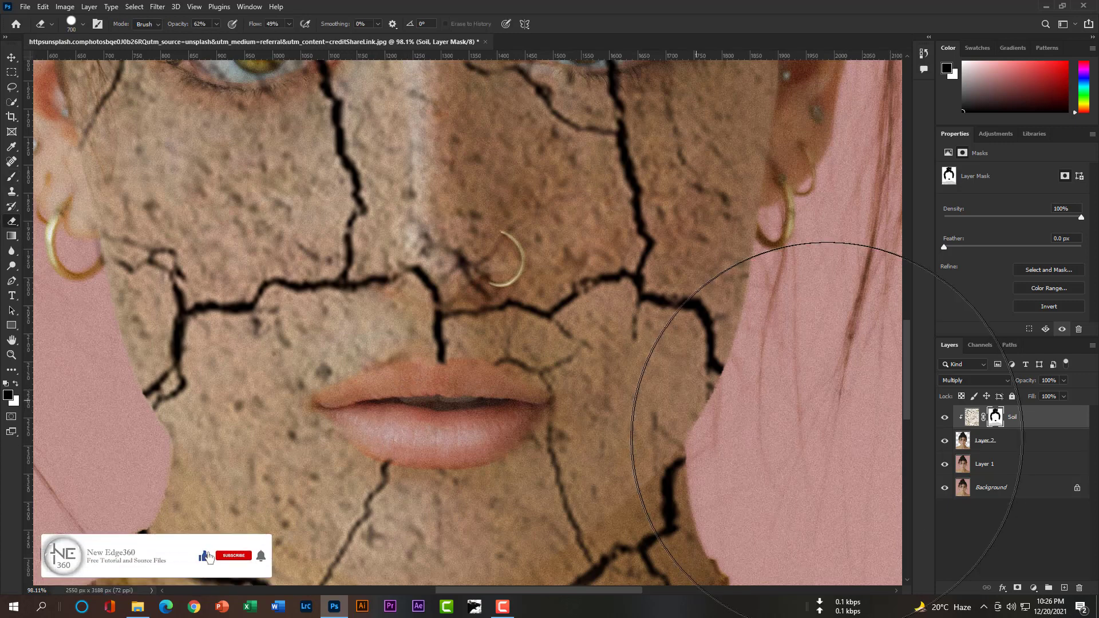
- Erase the Soil layer's pixels over the lips with a 90 px eraser, undoing a stray dab
left_click(972, 417)
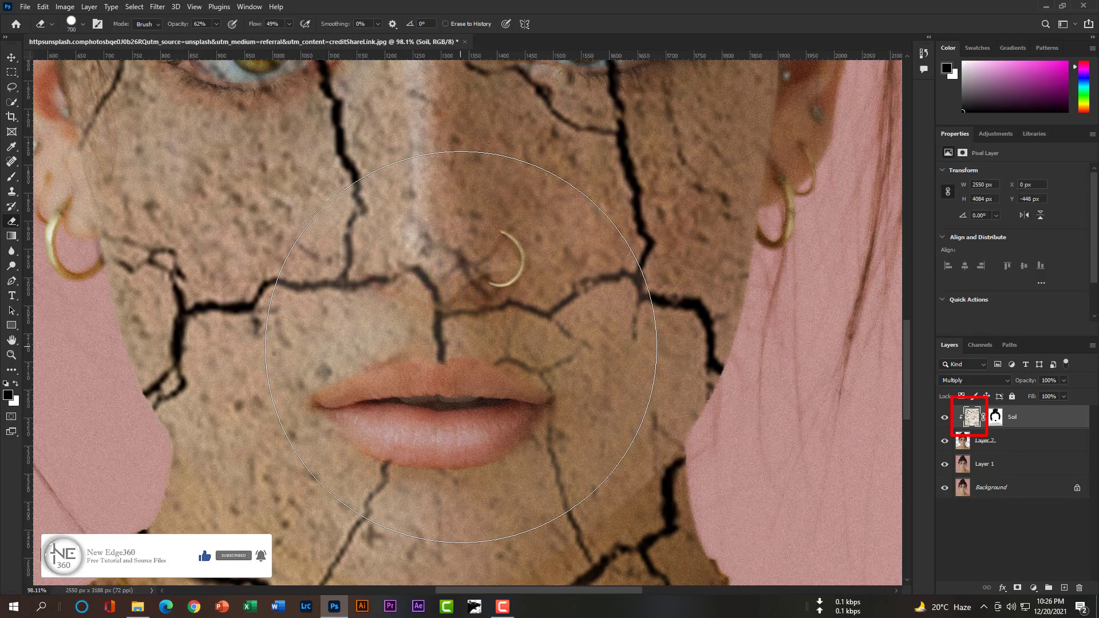
key("bracketleft")
key("bracketleft")
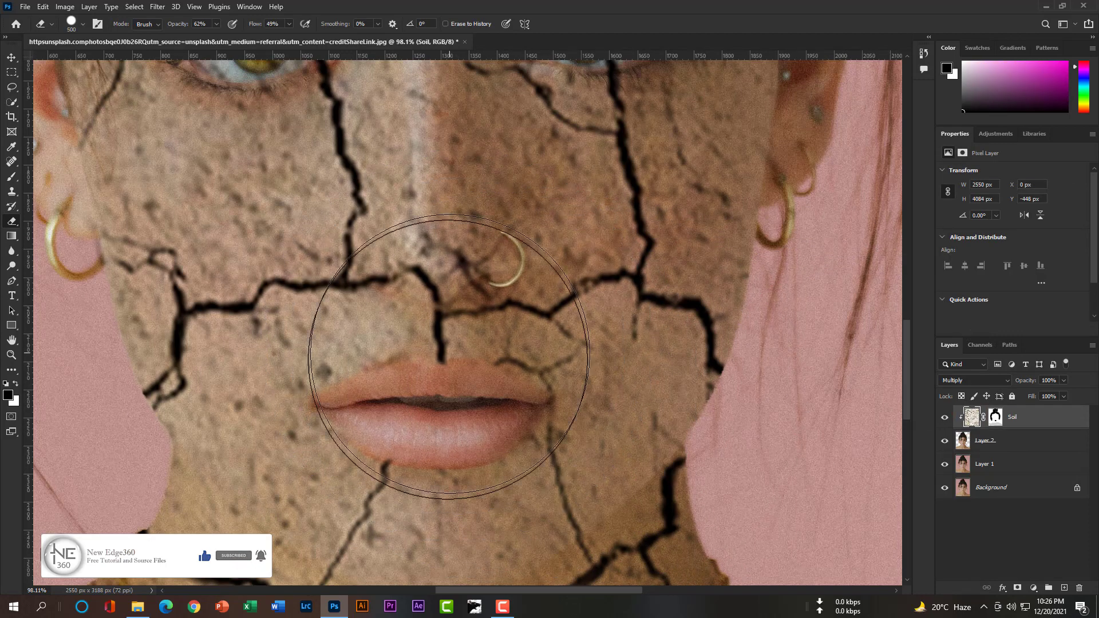
key("bracketleft")
key("bracketleft")
key("bracketleft")
key("bracketleft")
key("bracketleft")
key("bracketleft")
key("bracketleft")
key("bracketleft")
key("bracketleft")
key("bracketleft")
key("bracketleft")
key("bracketleft")
key("bracketleft")
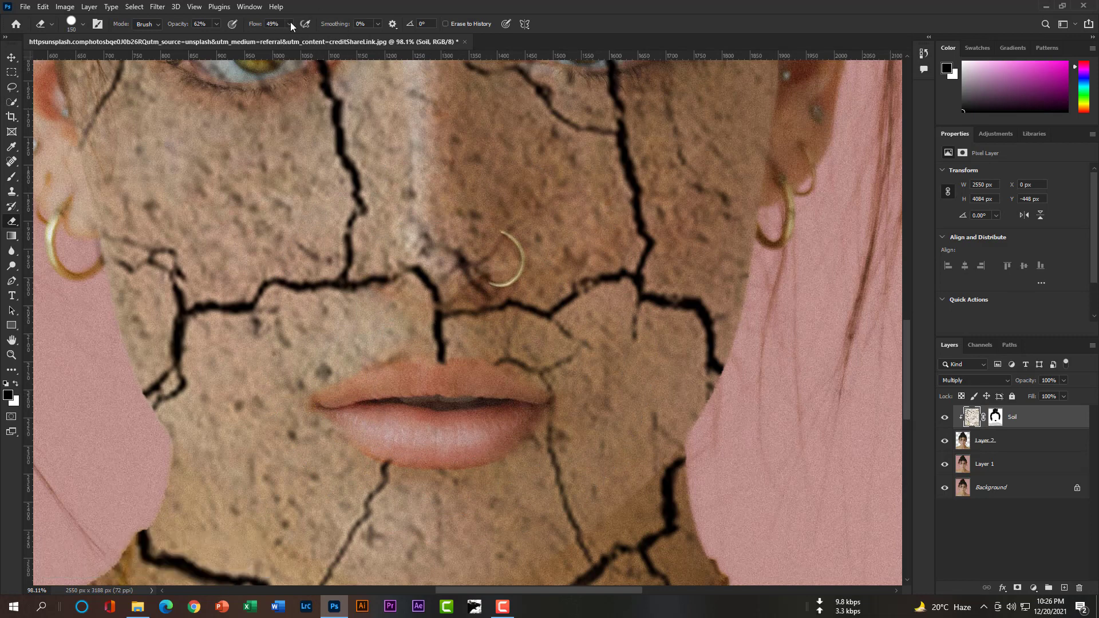
key("bracketleft")
key("bracketleft")
key("bracketleft")
key("bracketleft")
key("bracketleft")
key("bracketleft")
mouse_move(471, 397)
left_mouse_down()
mouse_move(352, 403)
mouse_move(439, 421)
left_mouse_up()
left_click(436, 333)
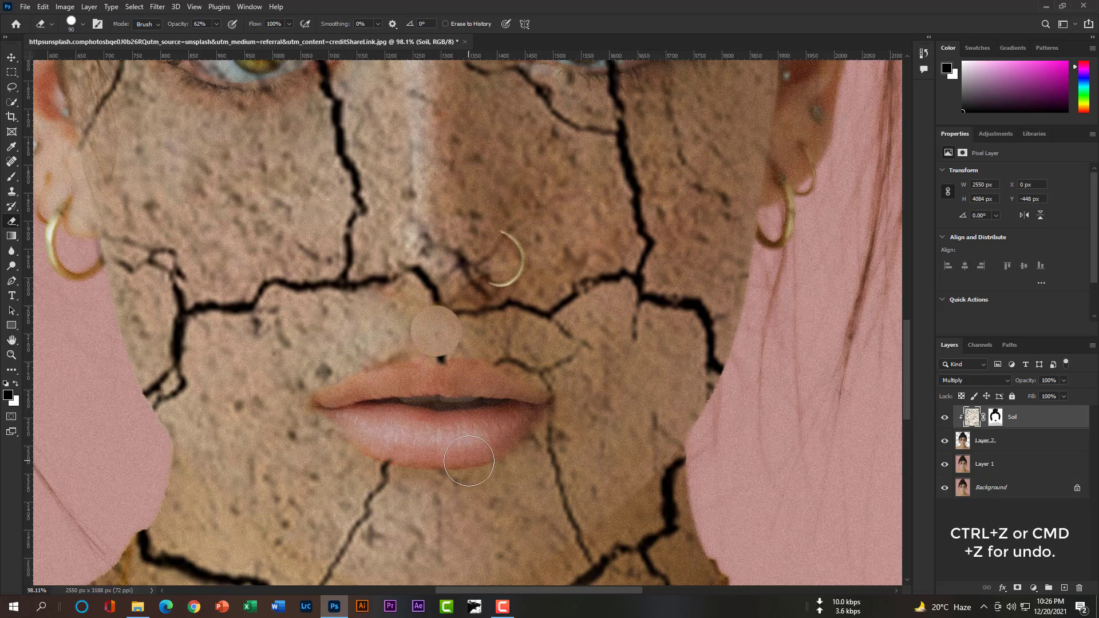
key("ctrl+z")
key("ctrl+z")
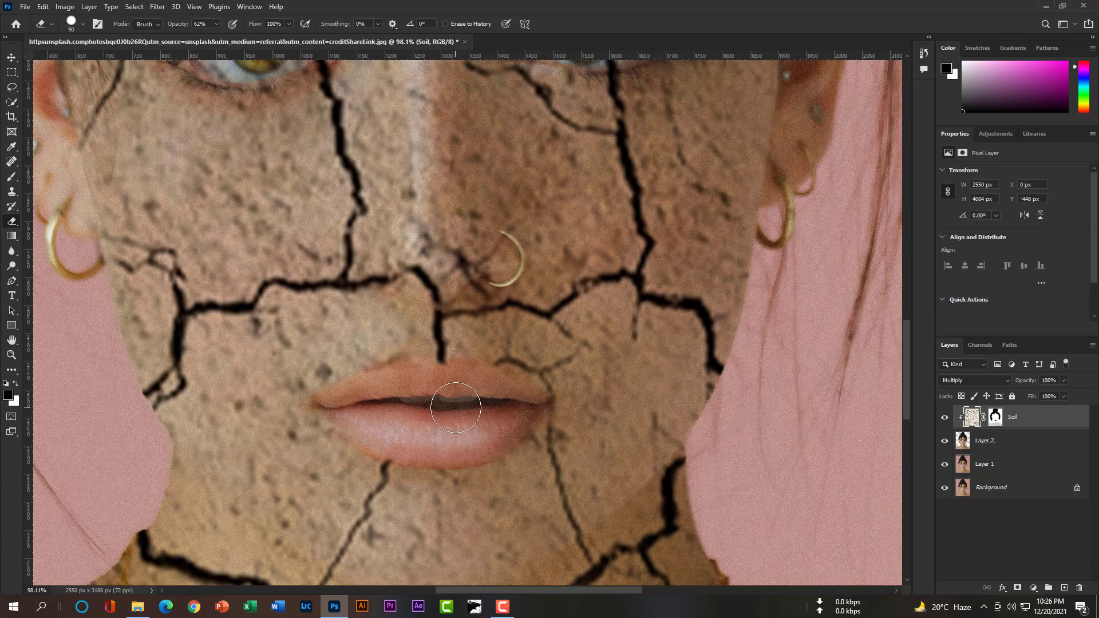
left_click_drag(909, 382, 915, 314)
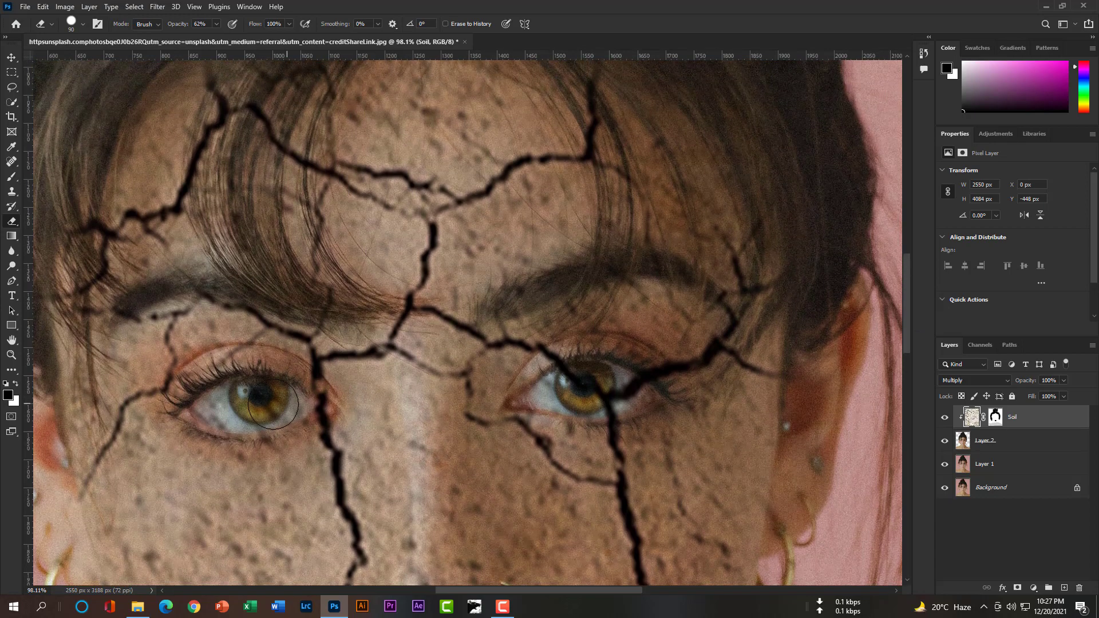
- Erase the soil texture across the left iris and eye white, shrinking the eraser to 45 then 25 px
mouse_move(272, 404)
left_mouse_down()
mouse_move(288, 406)
mouse_move(258, 423)
mouse_move(207, 416)
mouse_move(246, 388)
left_mouse_up()
key("[")
key("[")
key("[")
key("[")
key("[")
key("[")
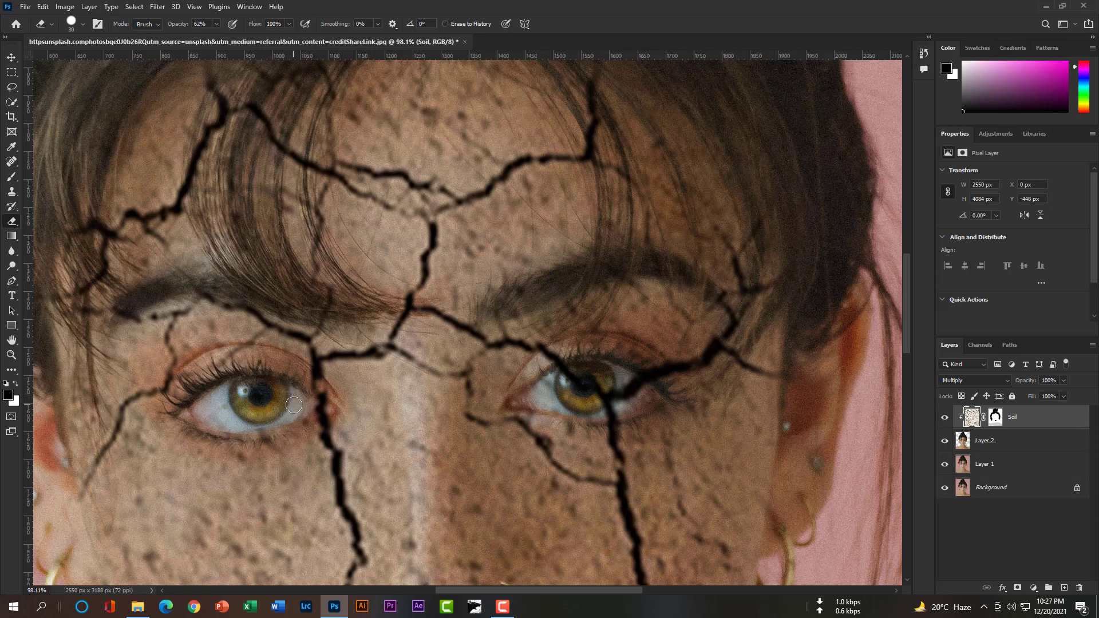
mouse_move(285, 414)
left_mouse_down()
mouse_move(254, 423)
mouse_move(209, 414)
mouse_move(248, 399)
left_mouse_up()
mouse_move(286, 416)
left_mouse_down()
mouse_move(280, 392)
mouse_move(256, 384)
mouse_move(200, 417)
mouse_move(284, 419)
mouse_move(293, 403)
mouse_move(276, 387)
mouse_move(224, 392)
mouse_move(199, 409)
mouse_move(223, 407)
mouse_move(197, 408)
mouse_move(274, 391)
left_mouse_up()
key("bracketleft")
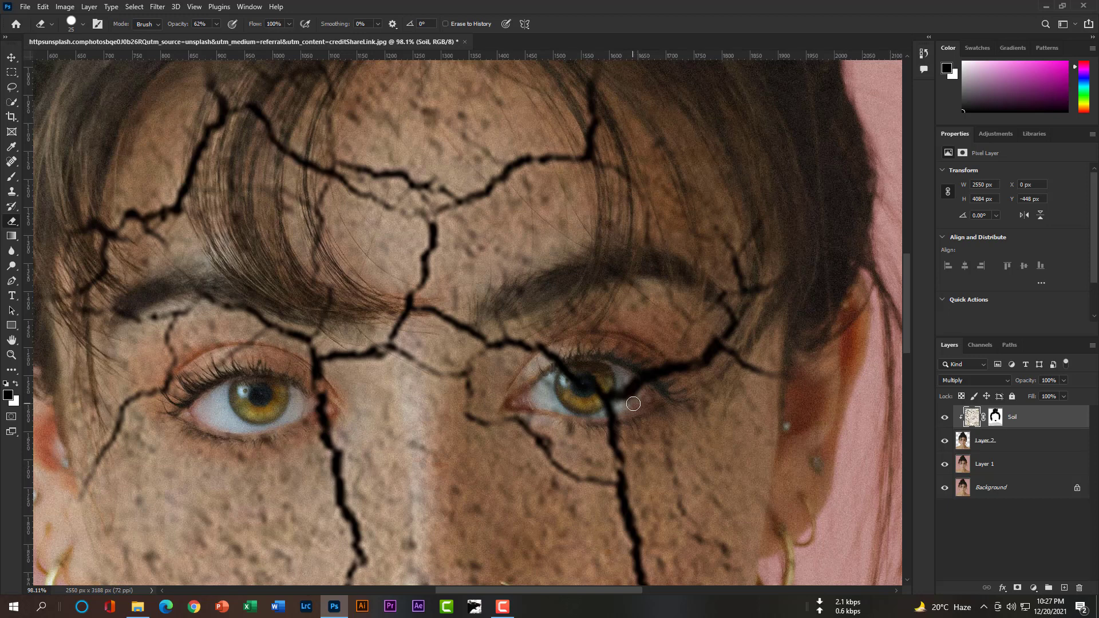
- Target the Soil layer's pixels and erase the cracks covering the right eye
left_click(13, 179)
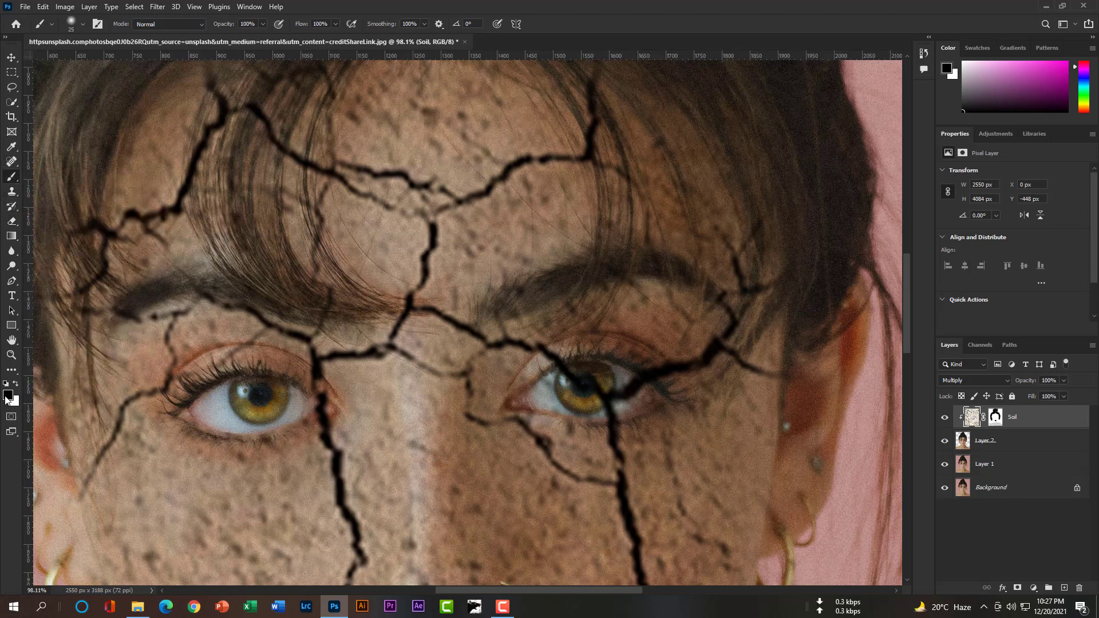
left_click(997, 419)
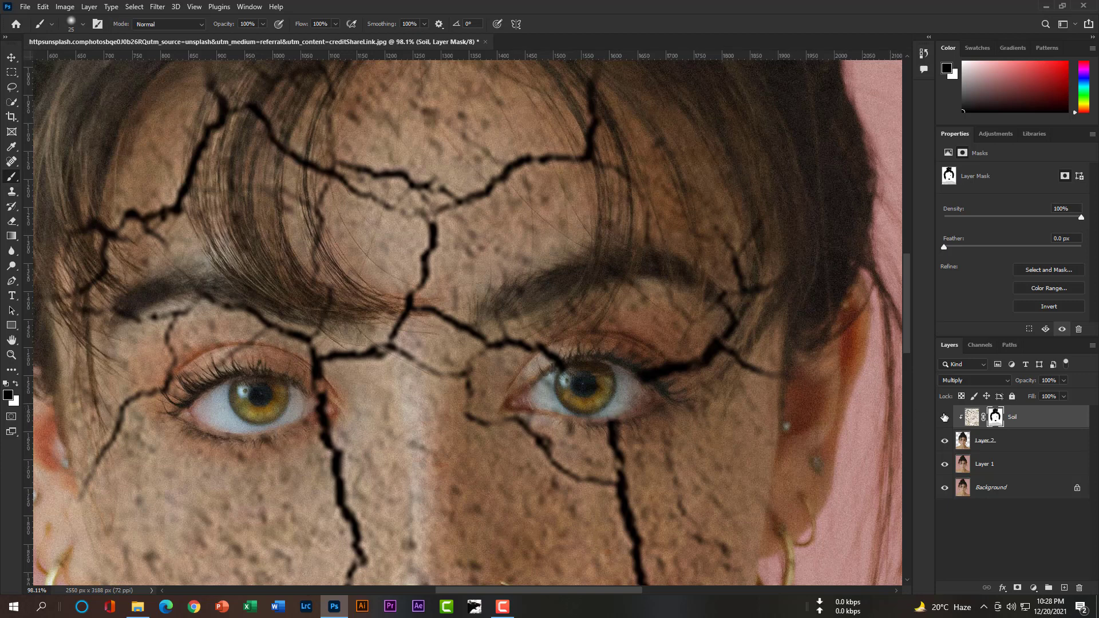
left_click(972, 417)
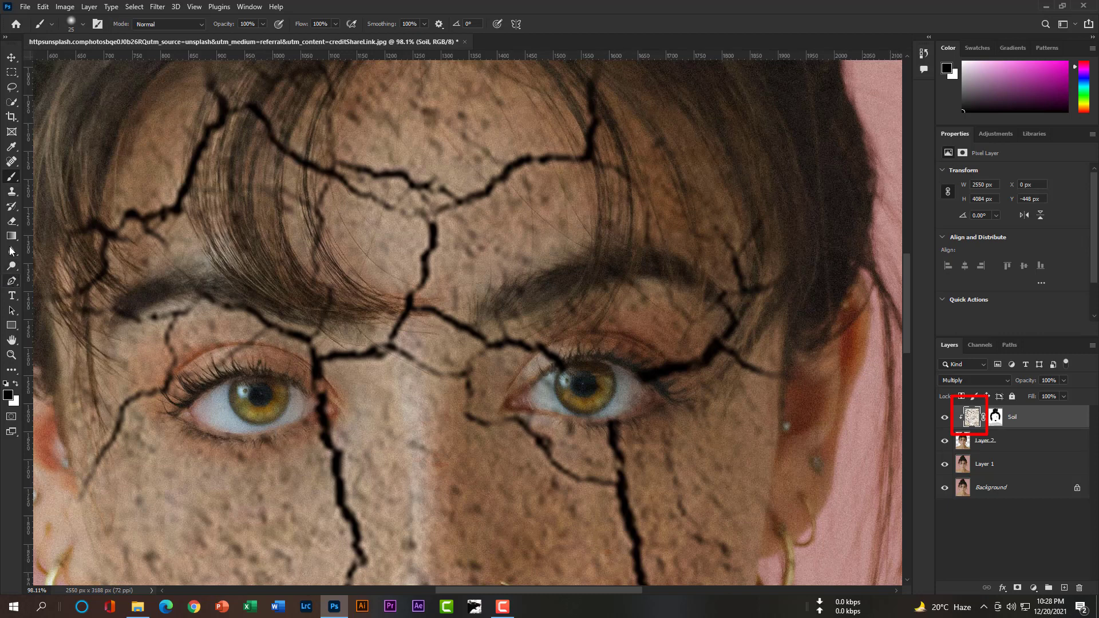
left_click(13, 222)
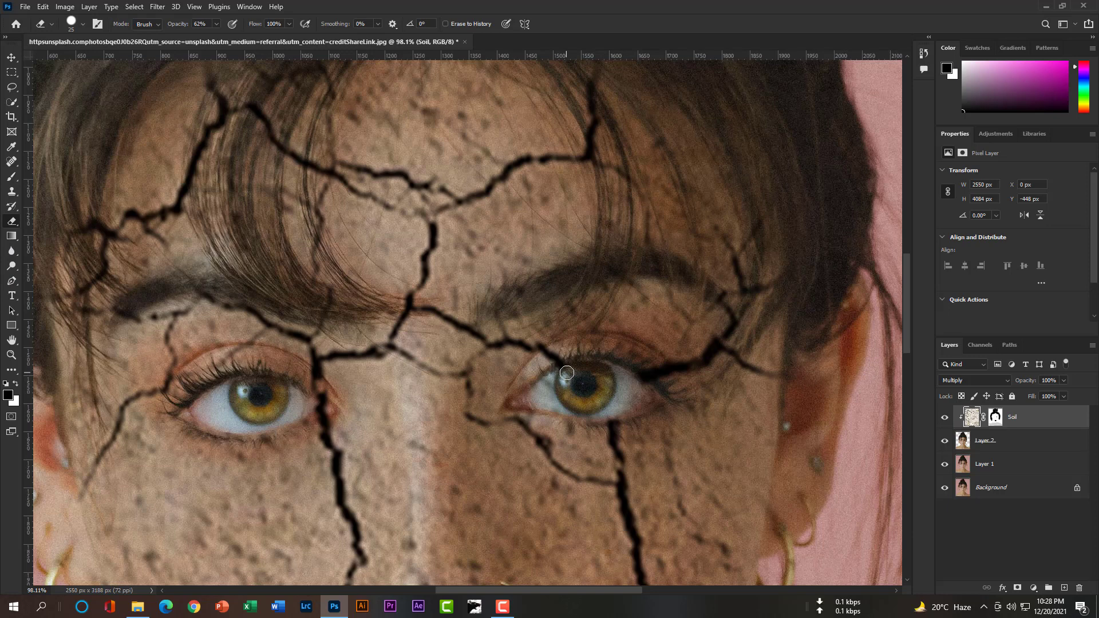
mouse_move(567, 373)
left_mouse_down()
mouse_move(536, 400)
mouse_move(564, 401)
mouse_move(554, 390)
mouse_move(556, 404)
mouse_move(639, 406)
left_mouse_up()
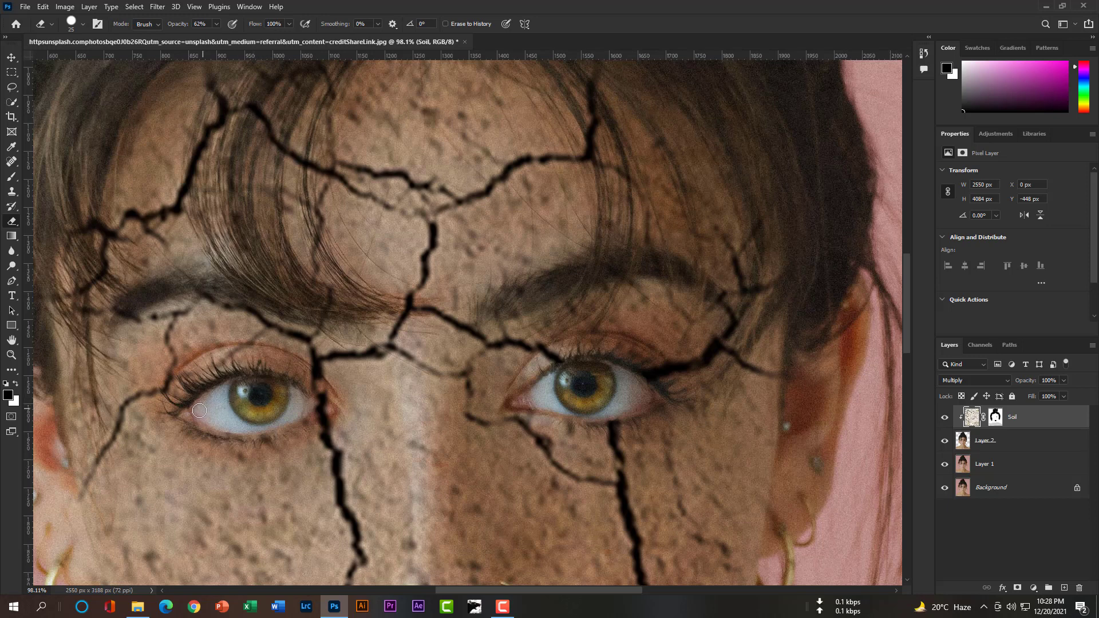
- Zoom out and center the whole cracked portrait, and switch to the regular Brush Tool
scroll(710, 403, "down", 5)
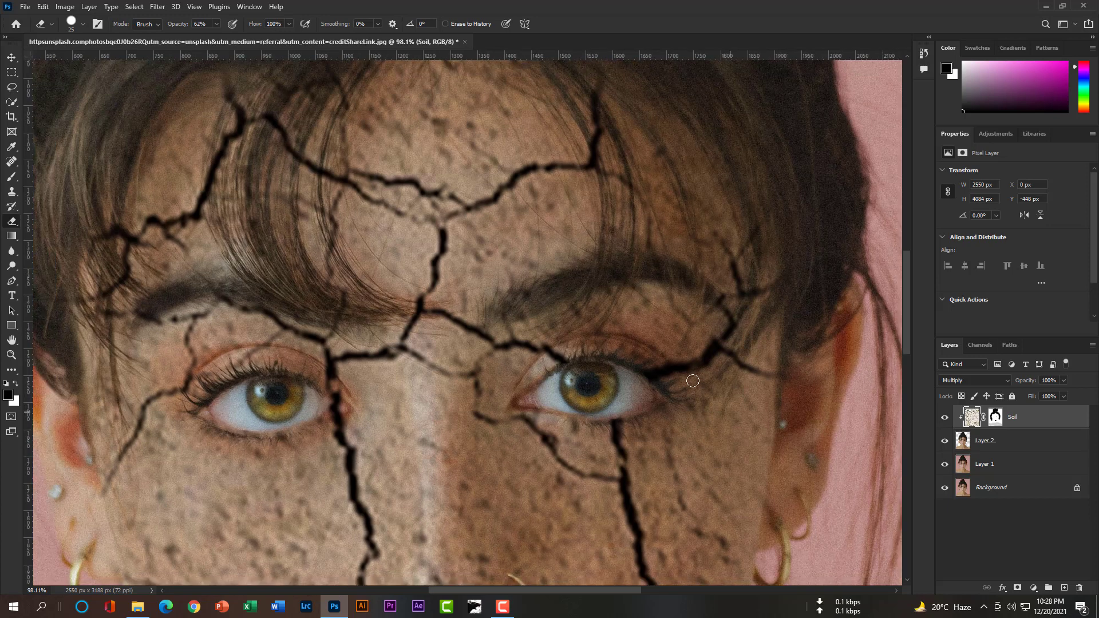
scroll(705, 391, "down", 4)
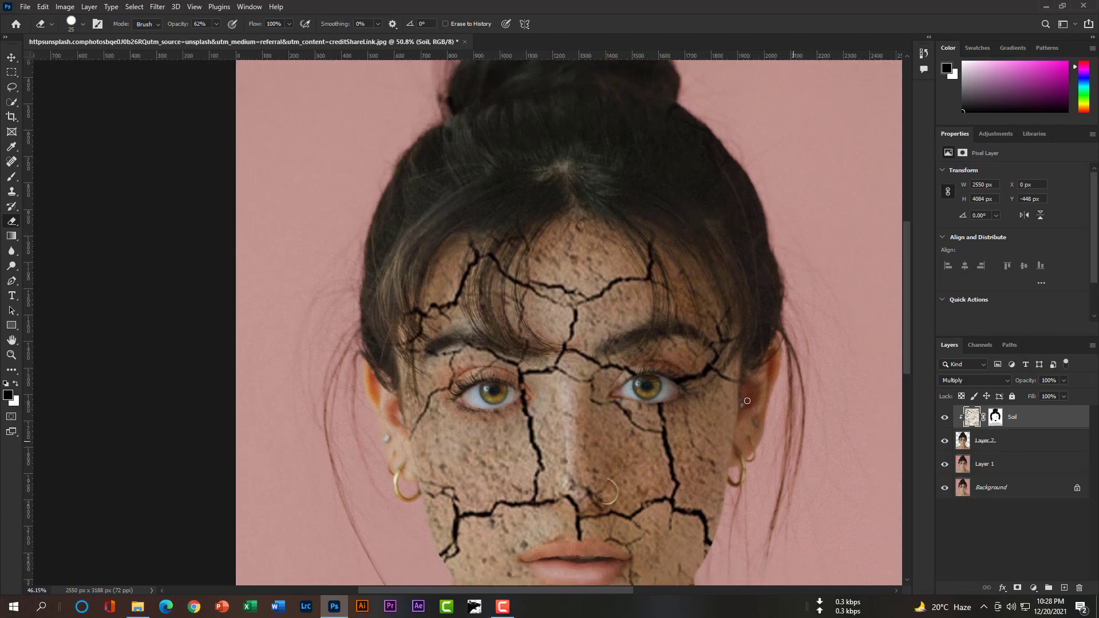
scroll(913, 389, "down", 3)
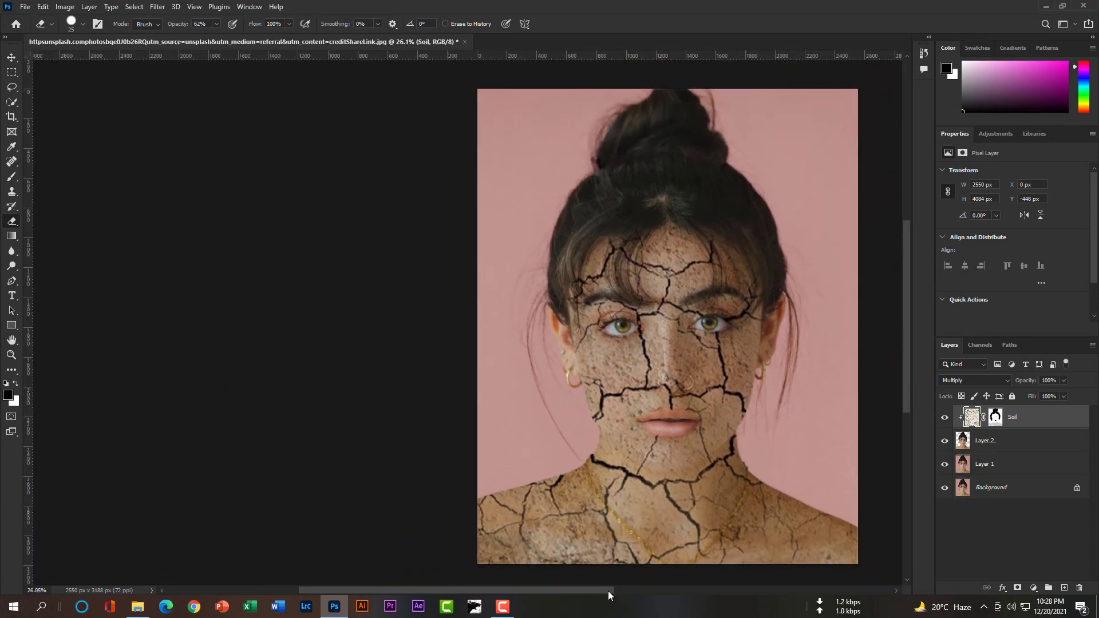
mouse_move(608, 594)
left_mouse_down()
mouse_move(680, 575)
mouse_move(671, 580)
left_mouse_up()
scroll(546, 353, "up", 1)
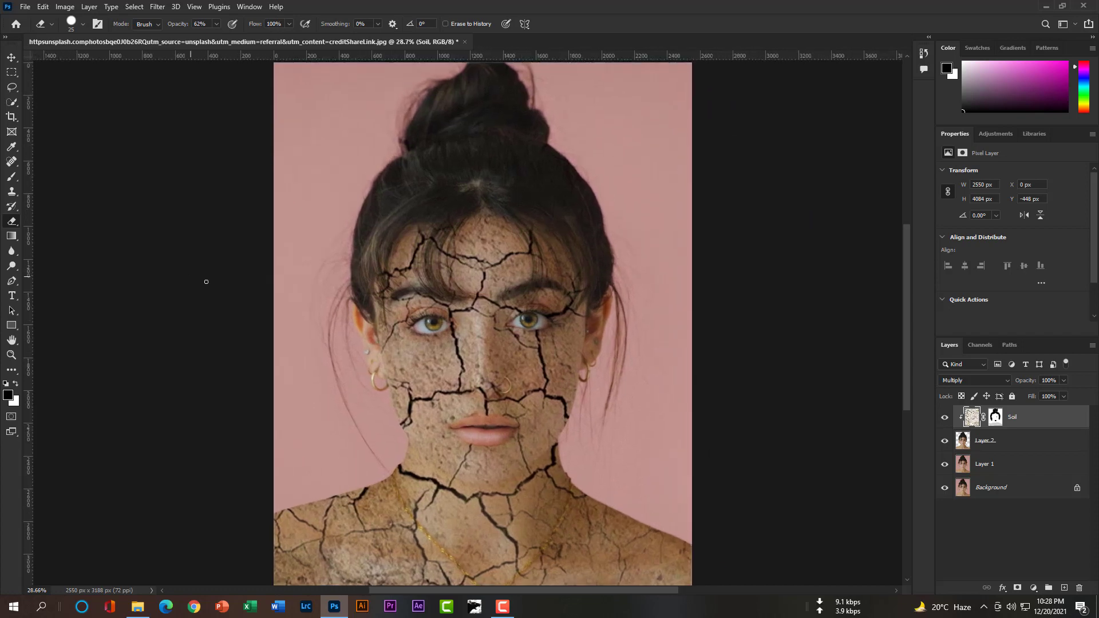
left_click_drag(12, 176, 52, 177)
- On the Soil layer mask, paint out the cracks over the bangs with a 500 px brush at 43%
left_click(996, 418)
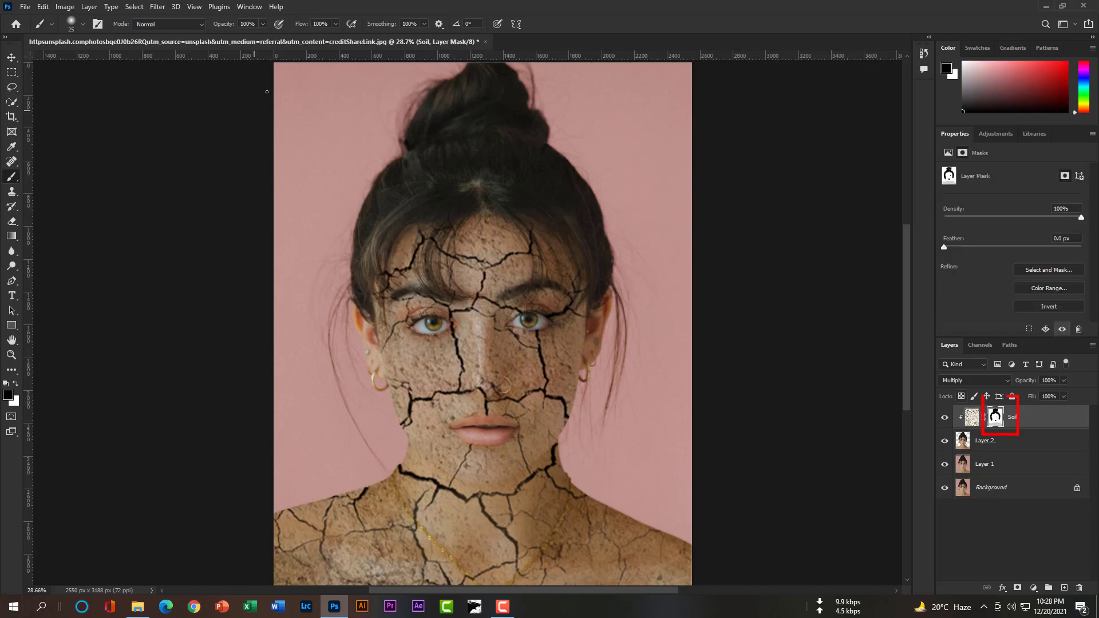
left_click(262, 25)
key("bracketleft")
key("bracketleft")
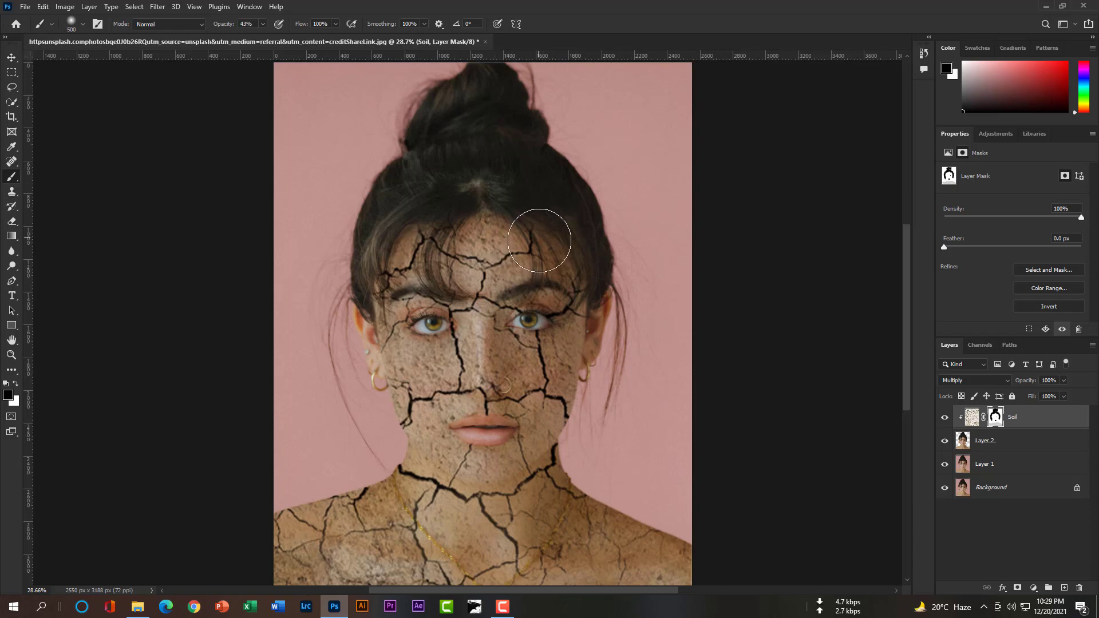
key("bracketright")
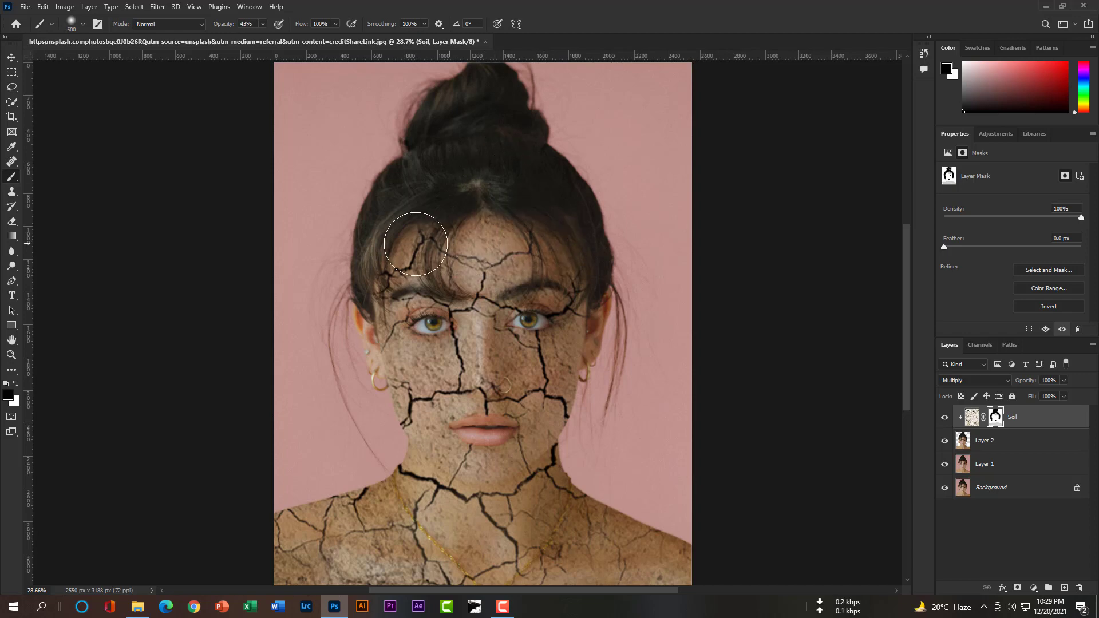
mouse_move(420, 248)
left_mouse_down()
mouse_move(372, 279)
mouse_move(407, 252)
mouse_move(486, 265)
mouse_move(575, 257)
mouse_move(540, 211)
mouse_move(431, 204)
mouse_move(373, 261)
left_mouse_up()
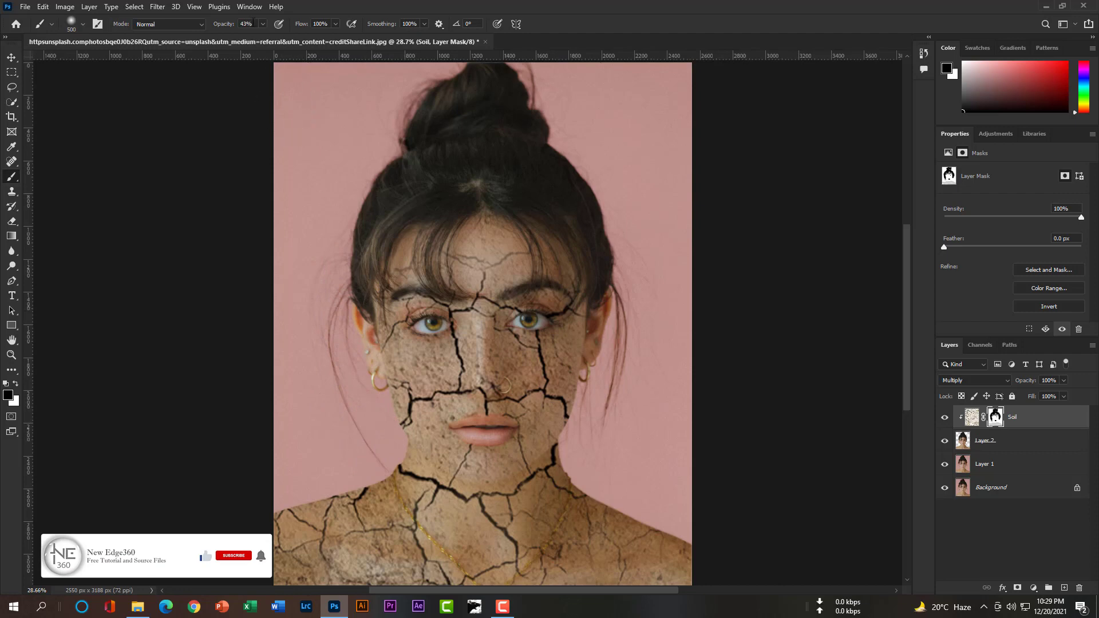
- At 16% brush opacity, faintly fade the cracks on the left and right cheeks
left_click_drag(249, 39, 247, 38)
left_click(418, 414)
mouse_move(418, 414)
left_mouse_down()
mouse_move(408, 370)
mouse_move(412, 378)
left_mouse_up()
mouse_move(595, 427)
left_mouse_down()
mouse_move(562, 366)
mouse_move(565, 400)
mouse_move(534, 471)
mouse_move(463, 483)
mouse_move(564, 430)
mouse_move(567, 372)
mouse_move(551, 360)
mouse_move(512, 371)
left_mouse_up()
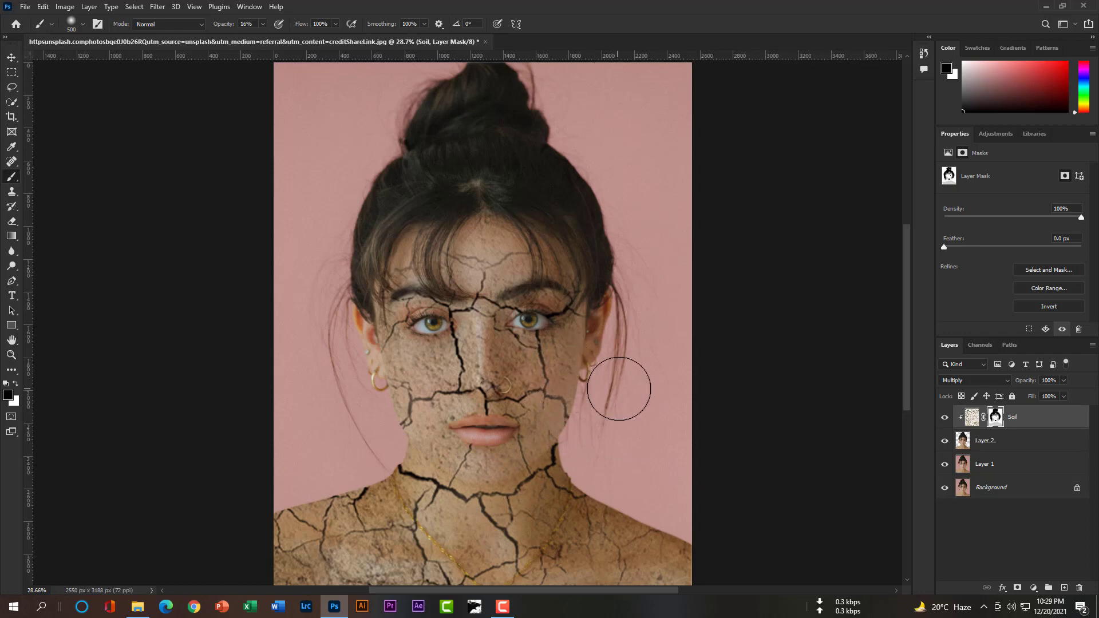
- Switch the Soil layer's blend mode from Multiply to Divide in the Layers panel
left_click(1008, 381)
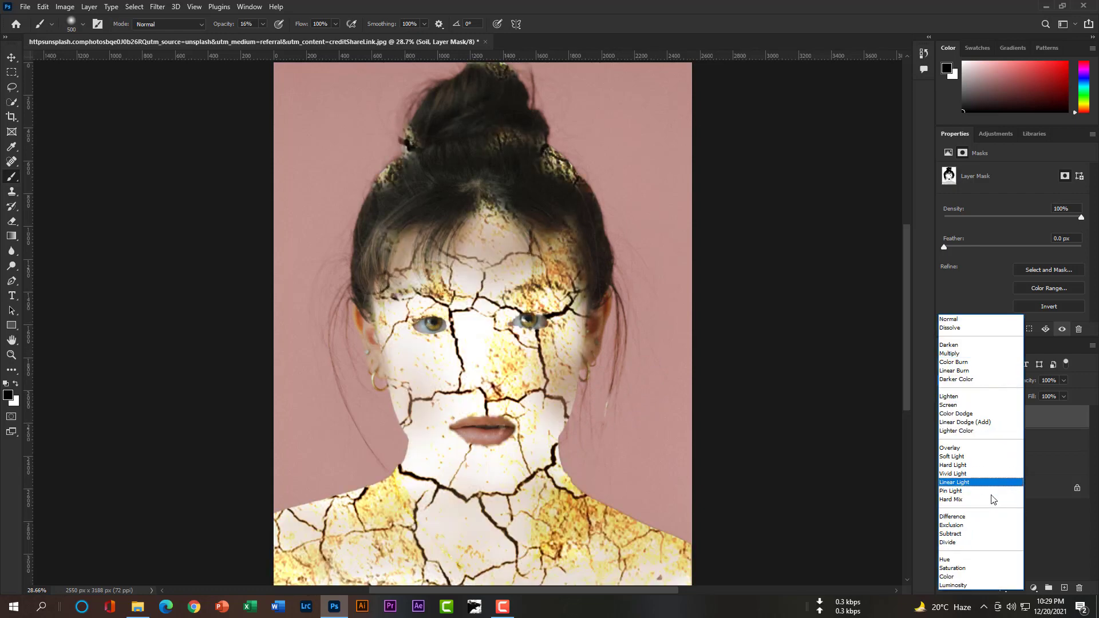
left_click(980, 546)
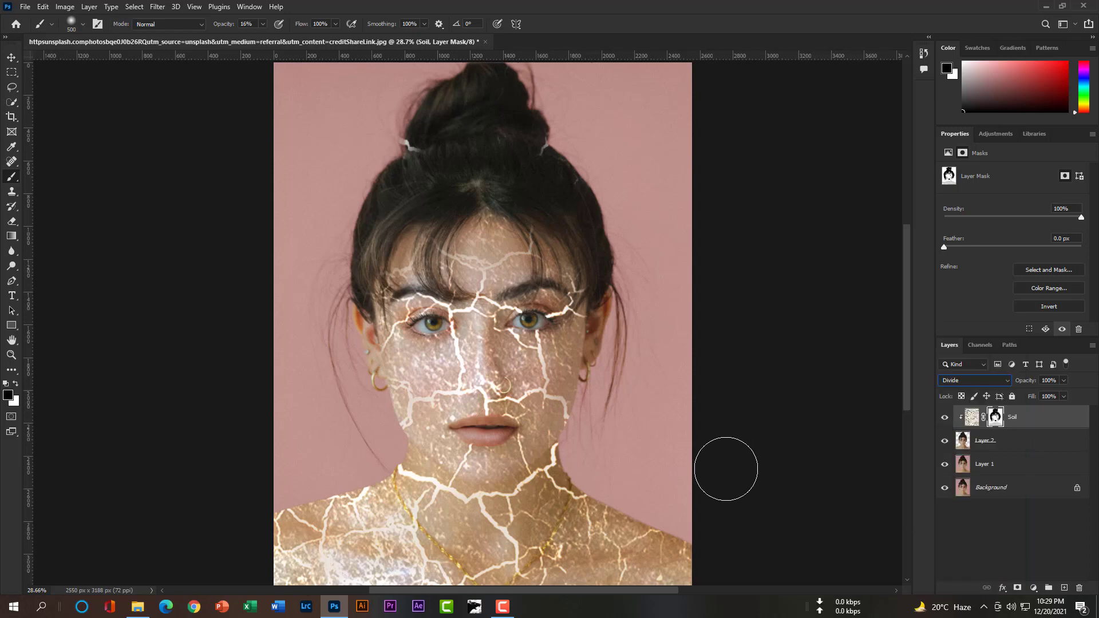